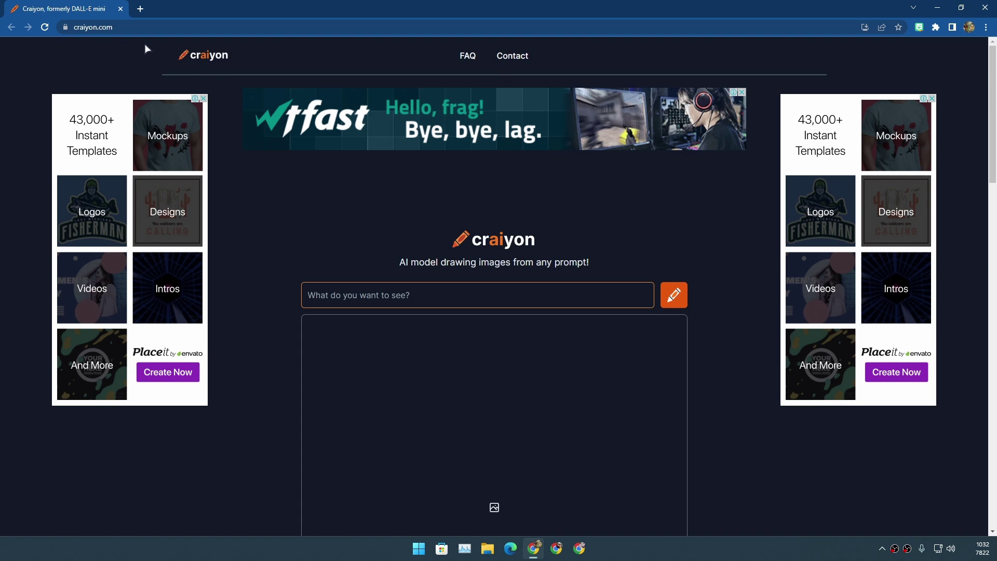
# Step: Scroll through the DALL·E 2 example images on openai.com, then close that tab to return to Craiyon
pyautogui.scroll(-2, 462, 291)
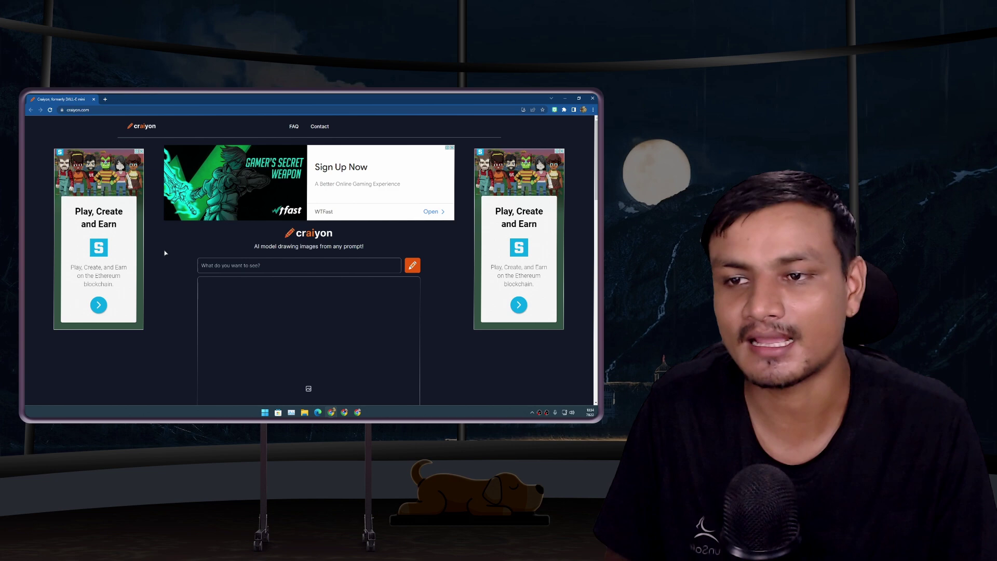
pyautogui.scroll(-4, 315, 277)
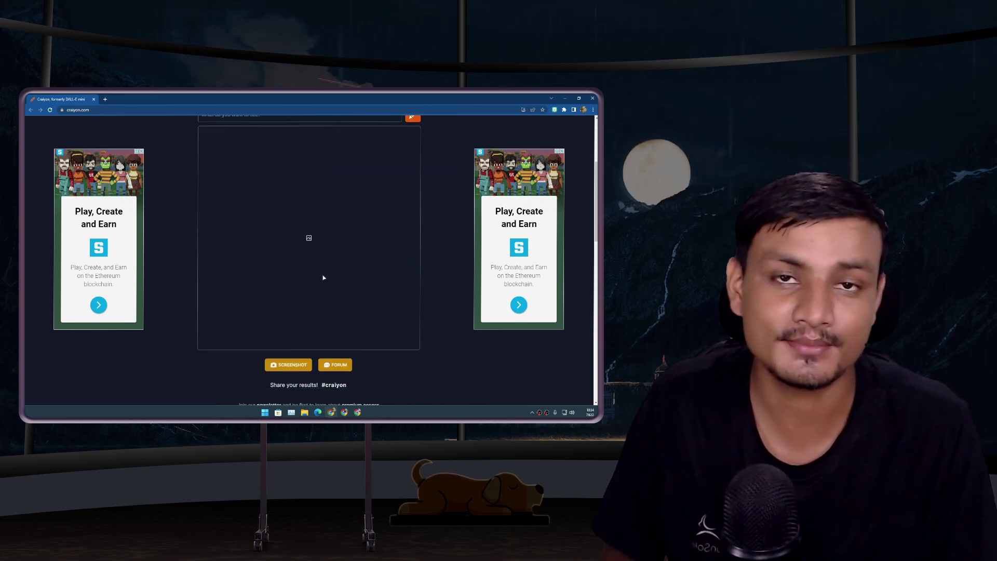
pyautogui.scroll(3, 352, 310)
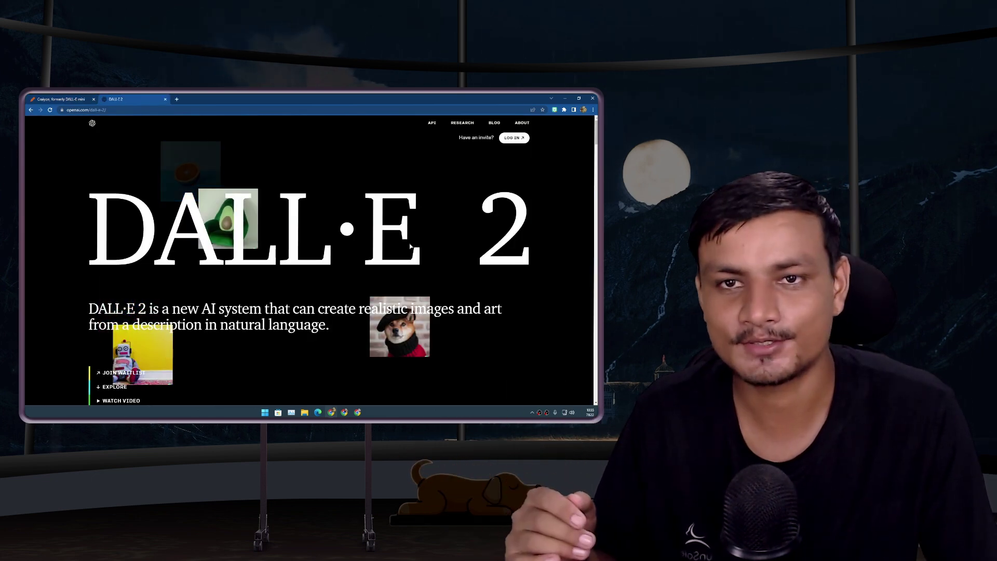
pyautogui.scroll(-3, 319, 249)
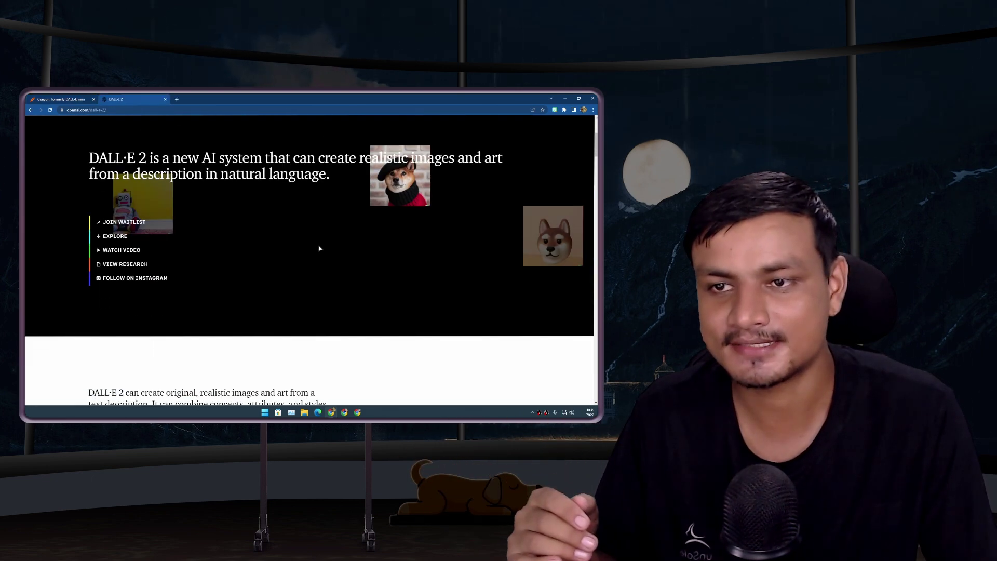
pyautogui.scroll(-10, 319, 249)
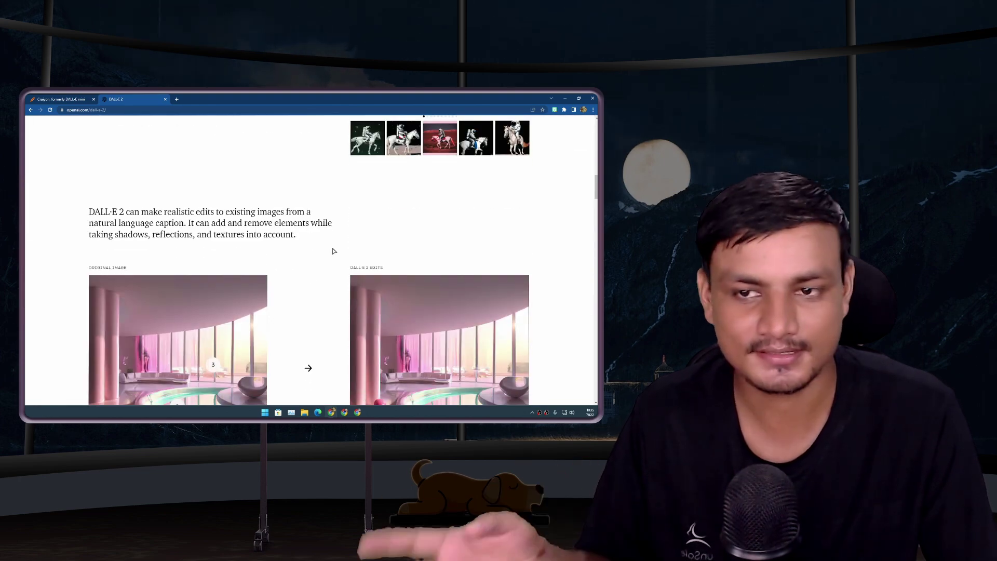
pyautogui.scroll(-5, 323, 275)
pyautogui.scroll(5, 317, 276)
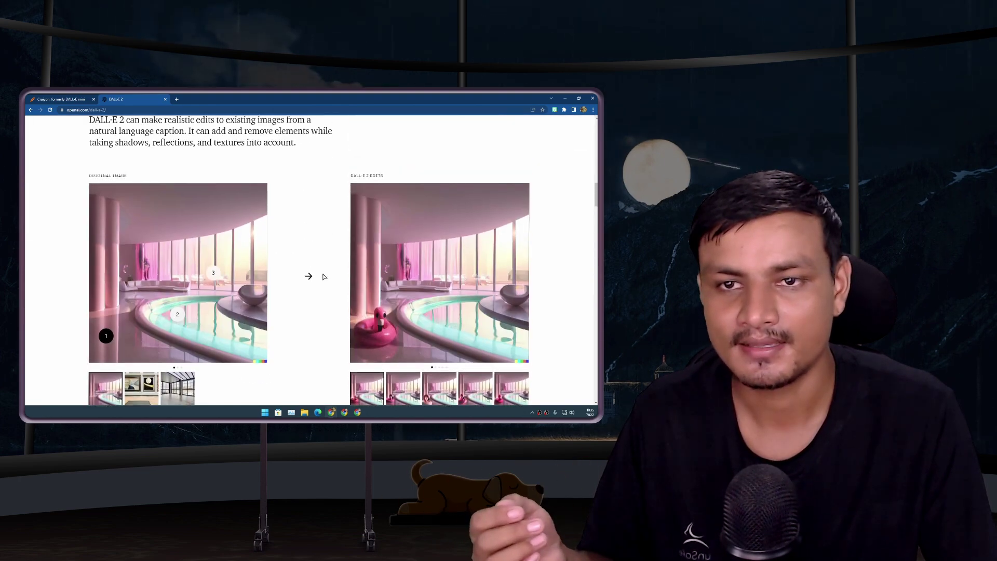
pyautogui.scroll(4, 307, 270)
pyautogui.scroll(3, 291, 248)
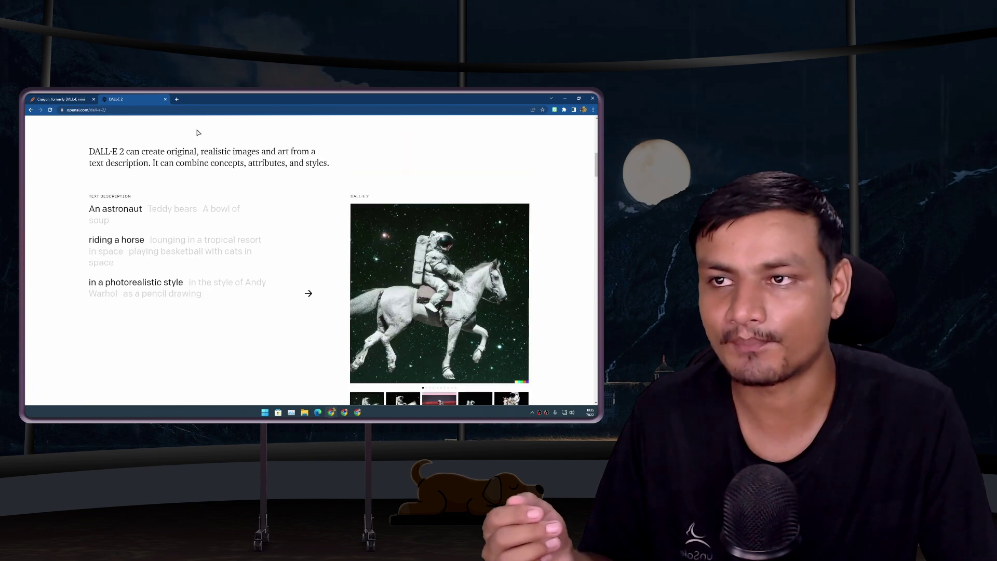
pyautogui.click(165, 99)
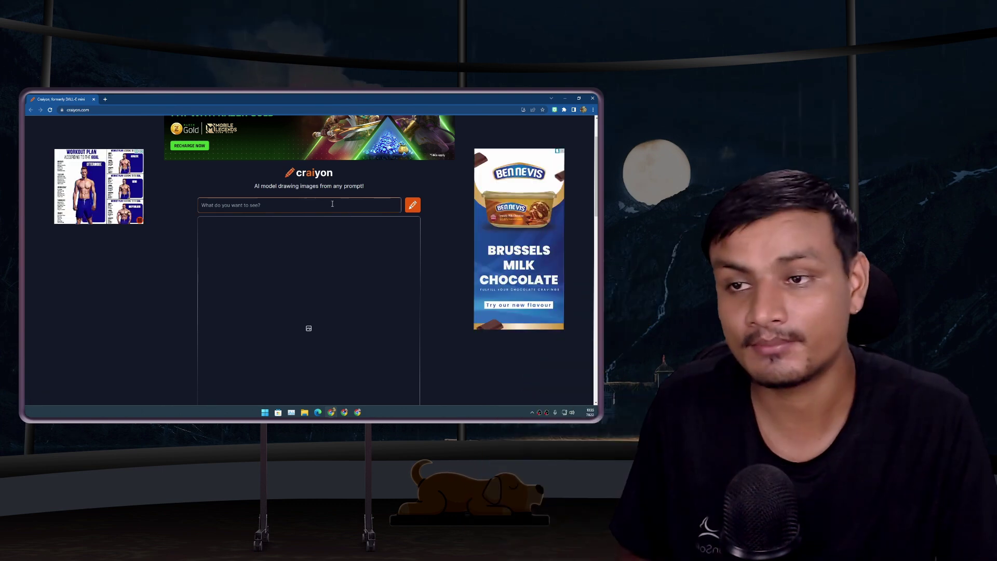
# Step: Enter the prompt 'monkey playing guitar' and start Craiyon's image generation
pyautogui.click(332, 203)
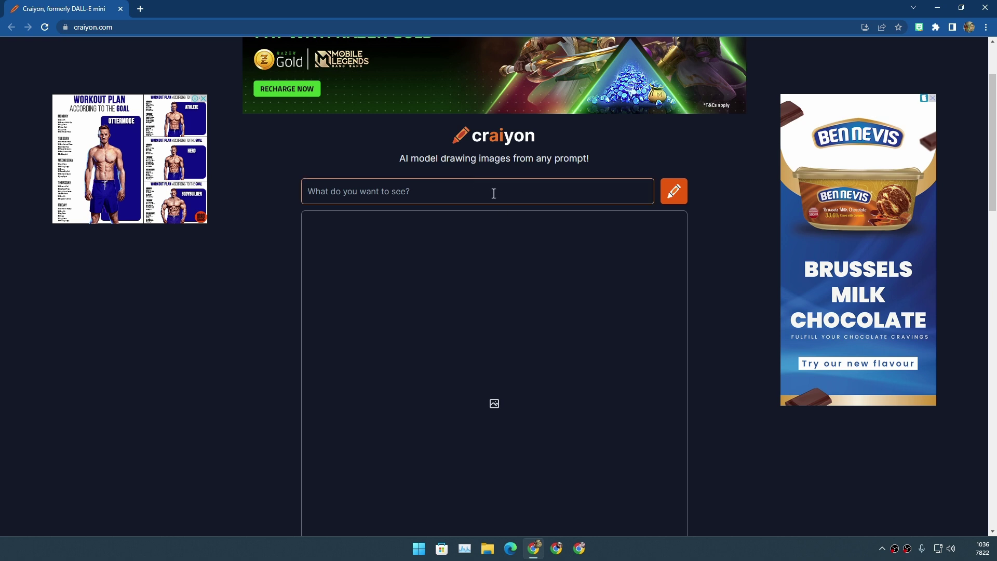
pyautogui.write('monkey playing guitar')
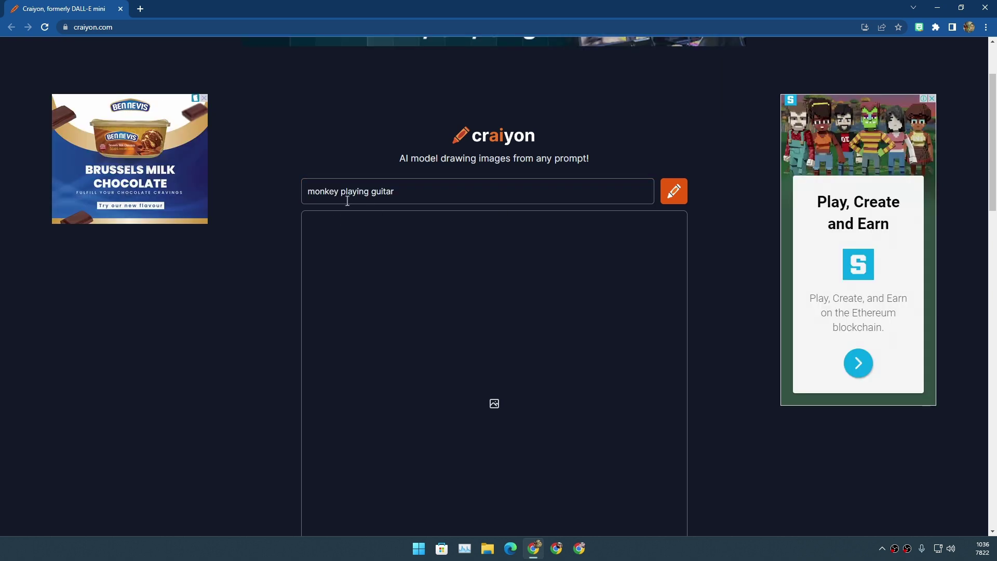
pyautogui.click(672, 193)
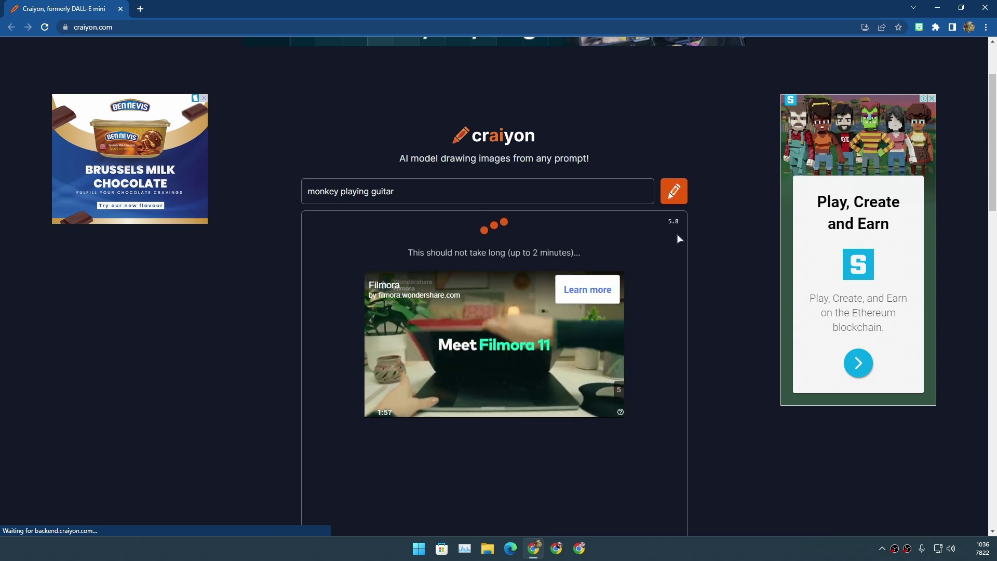
pyautogui.scroll(-4, 643, 292)
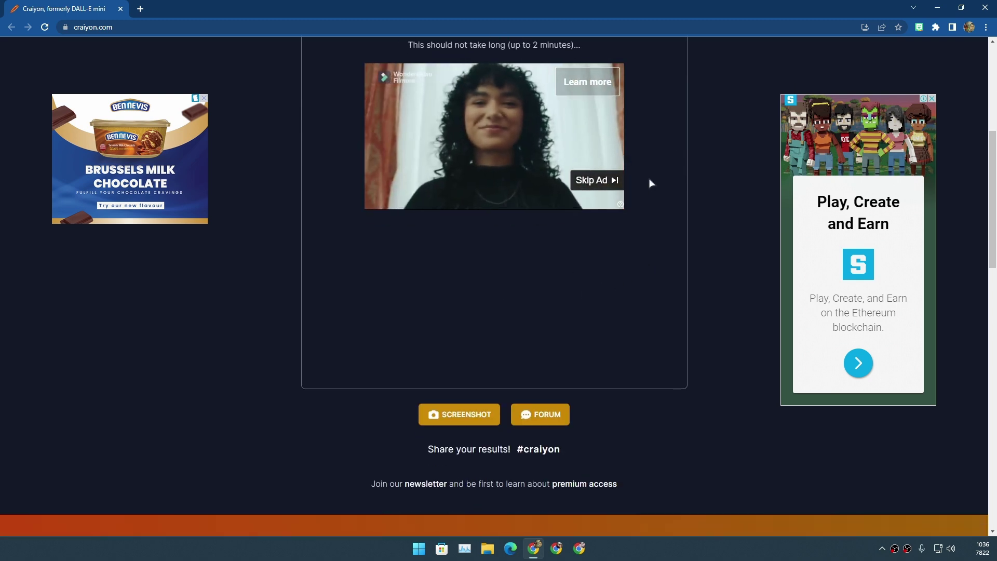
# Step: Skip the ad and scroll through the nine monkey-playing-guitar results
pyautogui.click(607, 179)
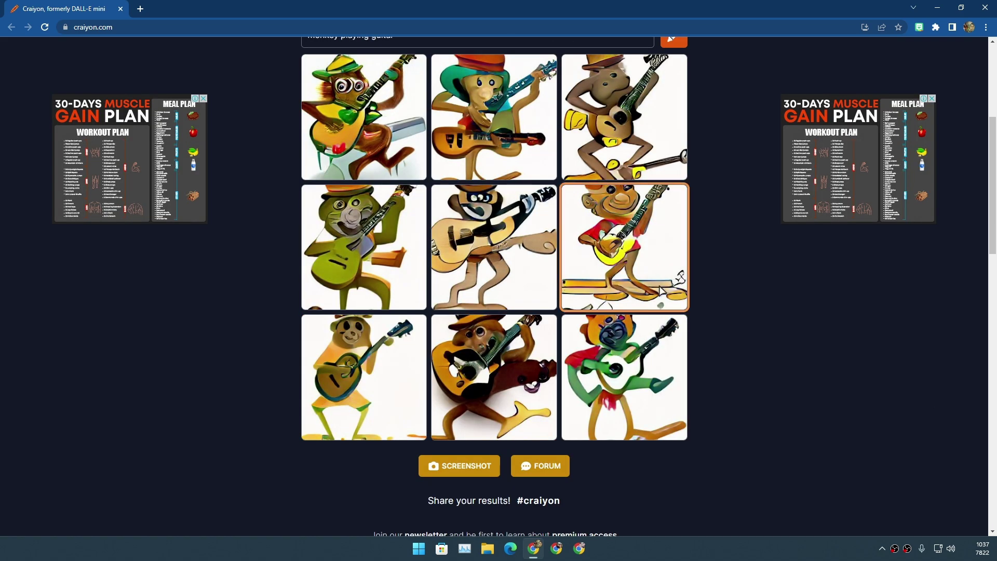
pyautogui.scroll(1, 415, 155)
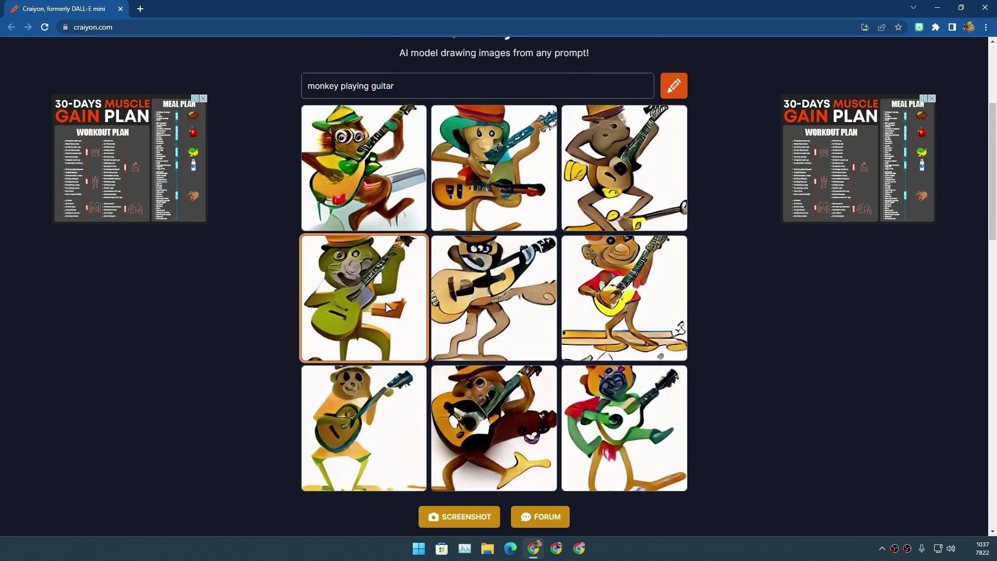
pyautogui.scroll(-2, 385, 303)
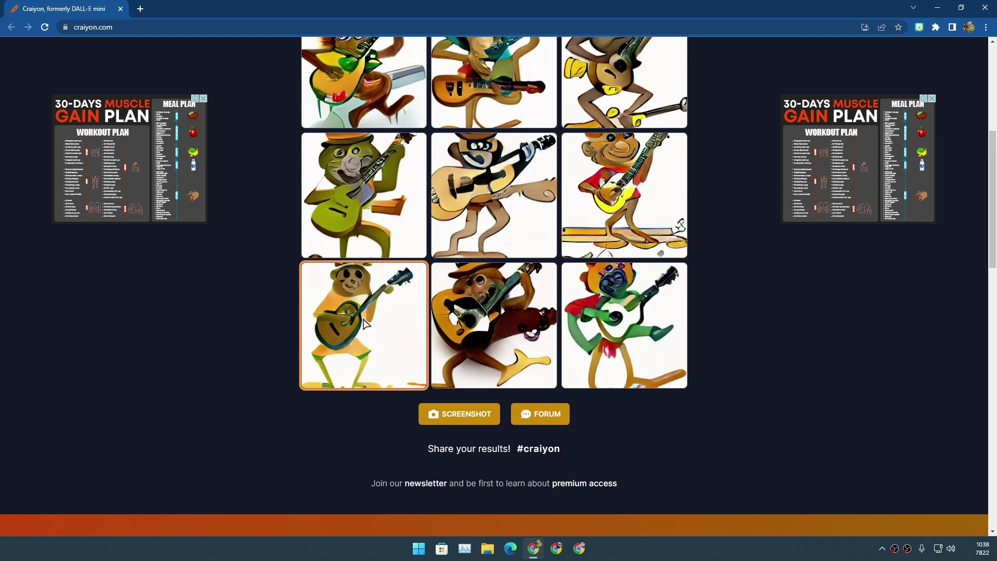
pyautogui.scroll(1, 521, 232)
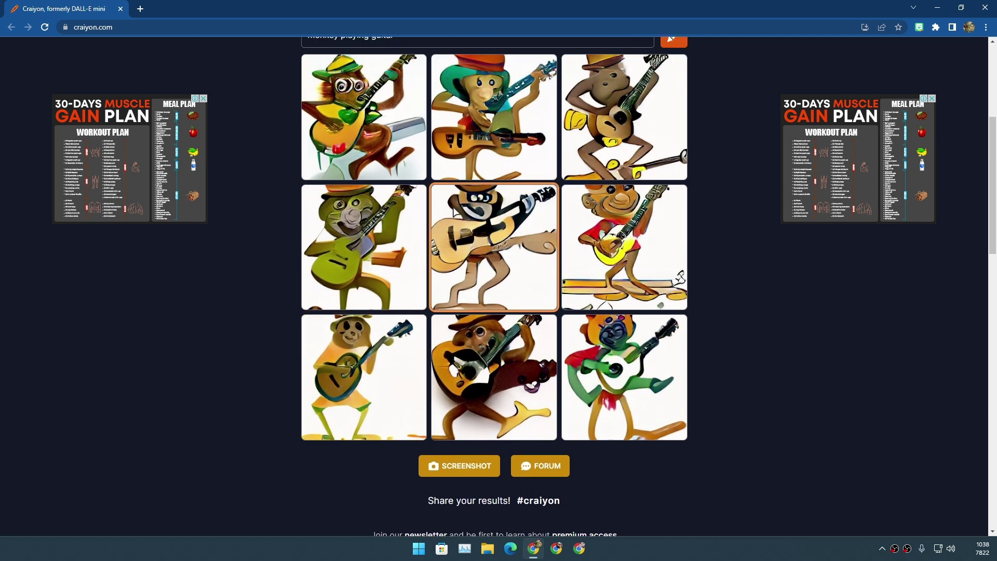
# Step: Enlarge the middle image and the middle-row right image, closing each back to the grid
pyautogui.click(481, 214)
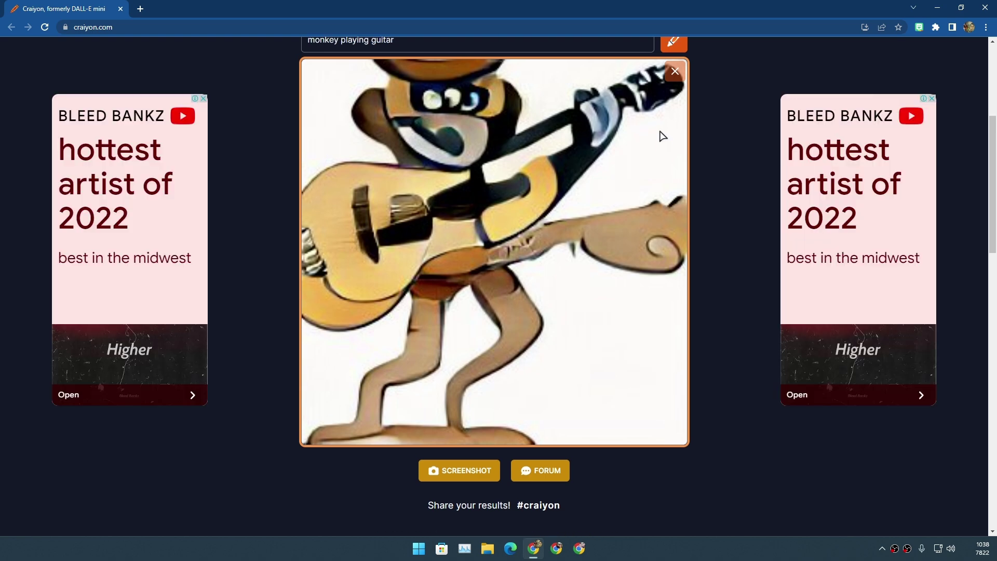
pyautogui.scroll(1, 661, 133)
pyautogui.click(543, 219)
pyautogui.scroll(2, 543, 220)
pyautogui.scroll(-3, 501, 248)
pyautogui.click(566, 239)
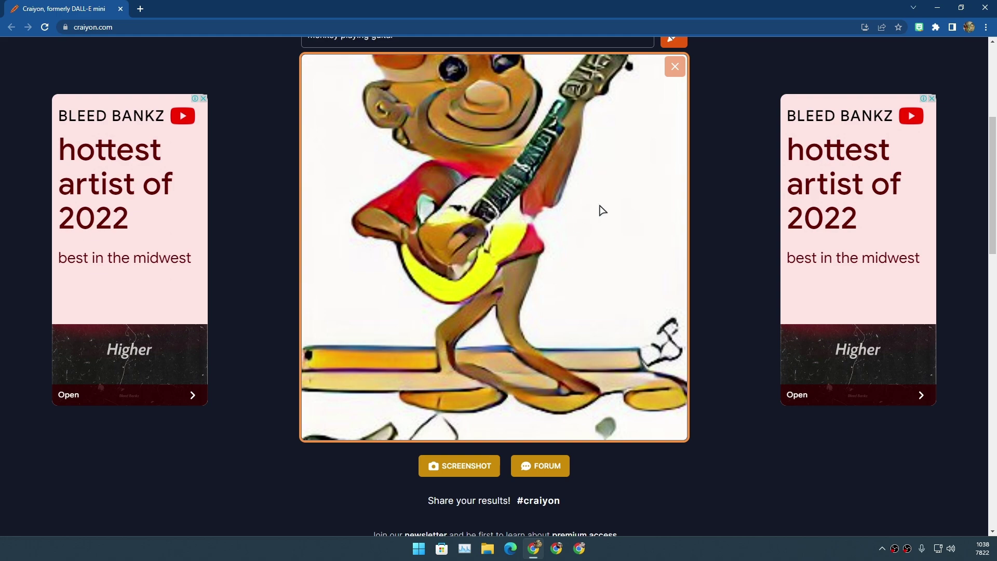
pyautogui.click(676, 70)
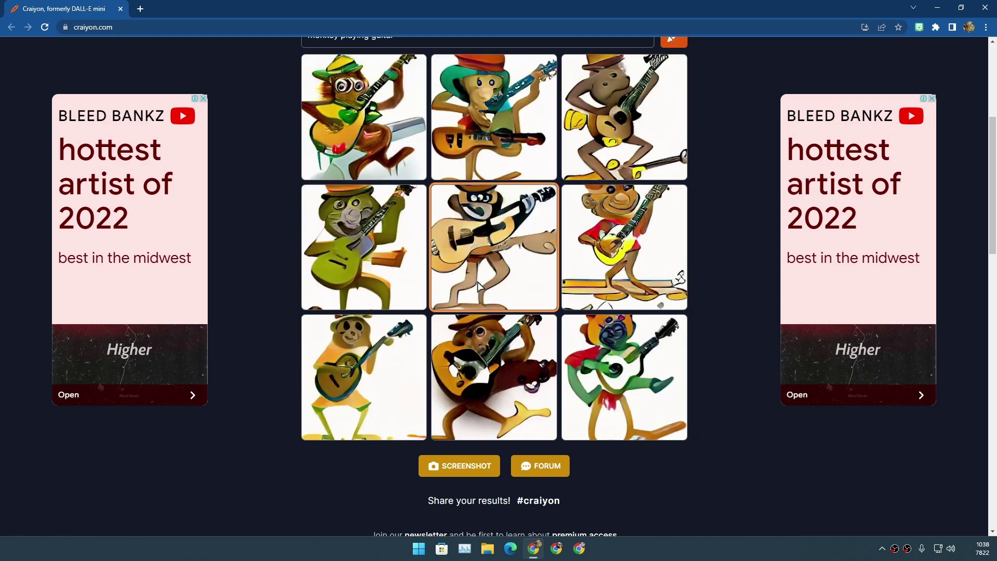
pyautogui.scroll(3, 476, 275)
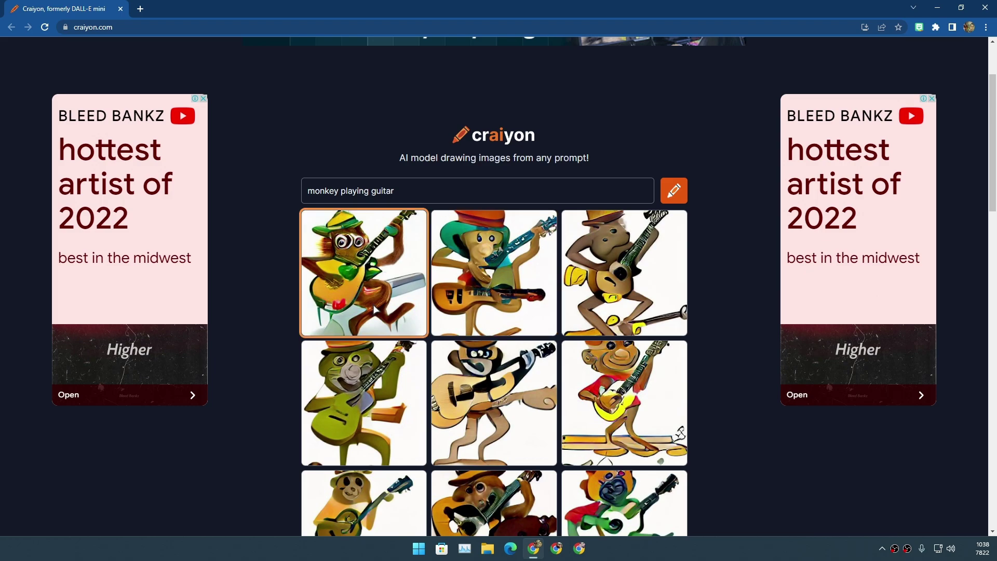
pyautogui.scroll(-8, 552, 320)
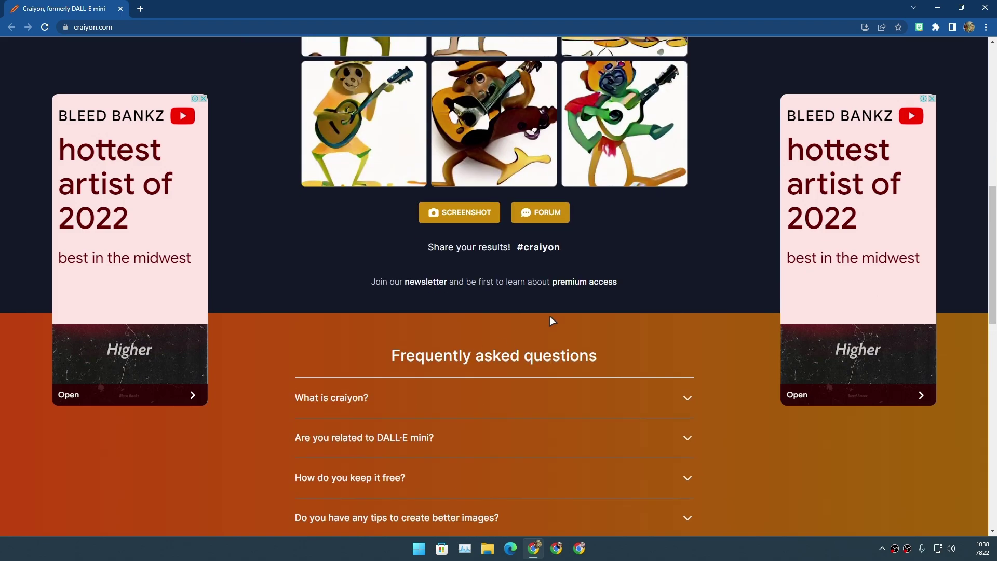
pyautogui.scroll(5, 708, 316)
pyautogui.scroll(5, 708, 313)
pyautogui.scroll(-5, 712, 305)
pyautogui.scroll(3, 708, 299)
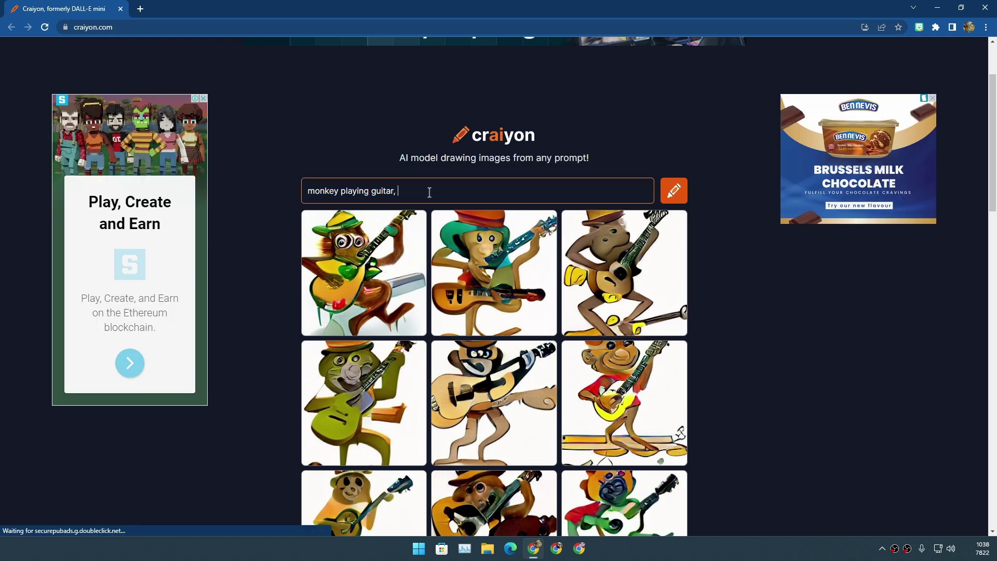
# Step: Append 'realistic' to the prompt and generate a new monkey-guitar grid
pyautogui.write('realistic')
pyautogui.click(674, 190)
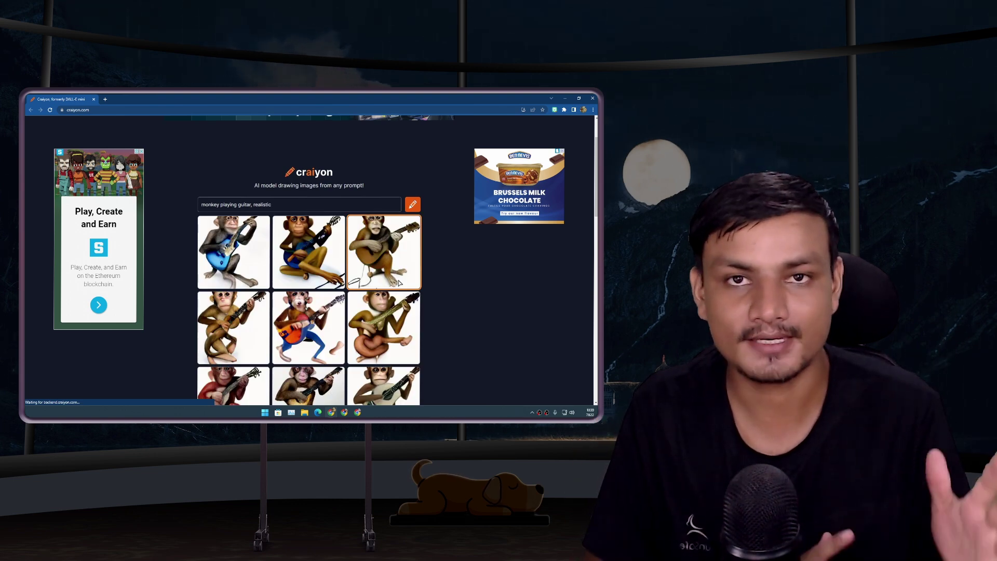
pyautogui.scroll(-2, 319, 296)
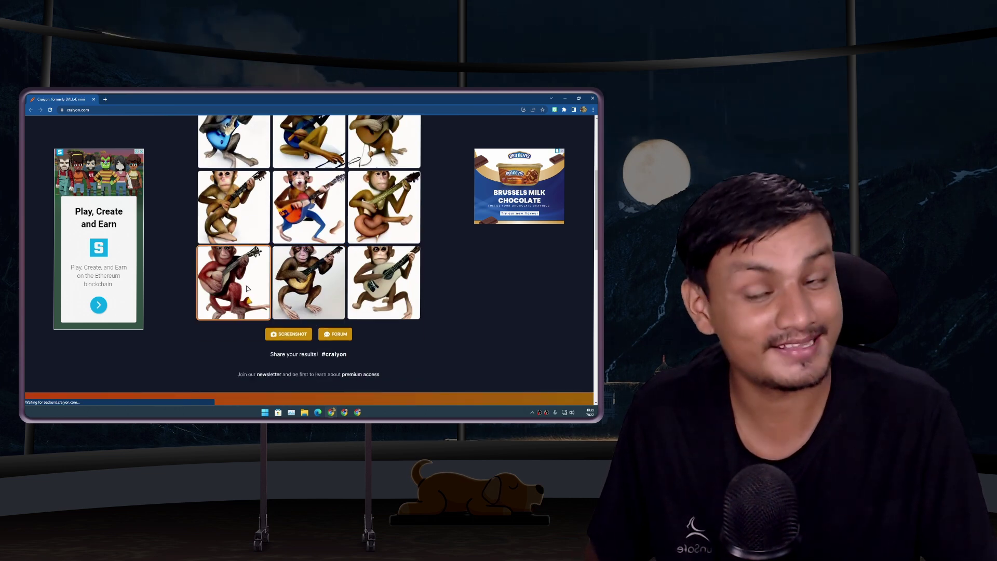
pyautogui.scroll(2, 308, 280)
# Step: Enlarge the blue-guitar and bottom-right white-guitar monkey images, closing each afterwards
pyautogui.click(228, 196)
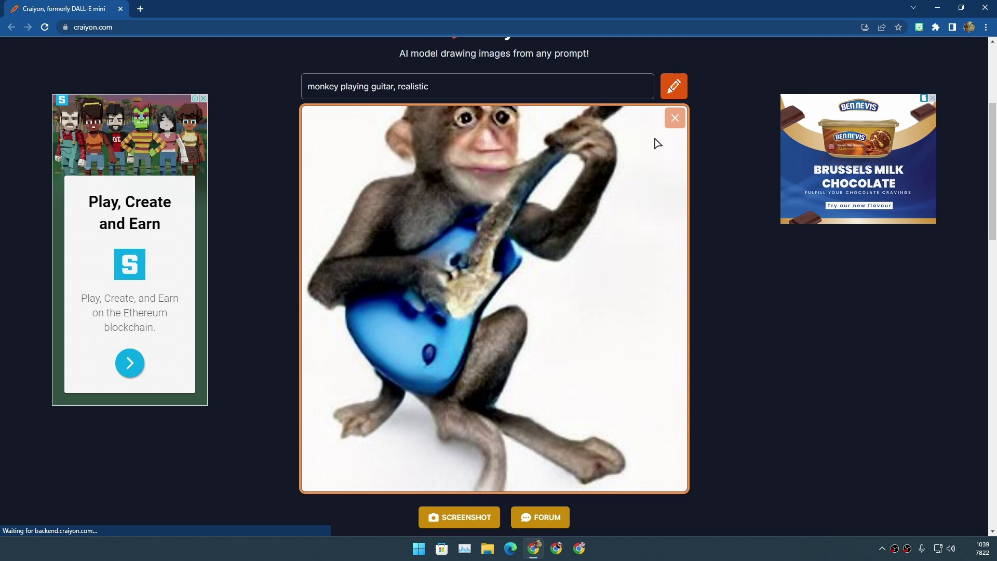
pyautogui.click(675, 118)
pyautogui.scroll(-3, 649, 208)
pyautogui.click(638, 218)
pyautogui.click(467, 191)
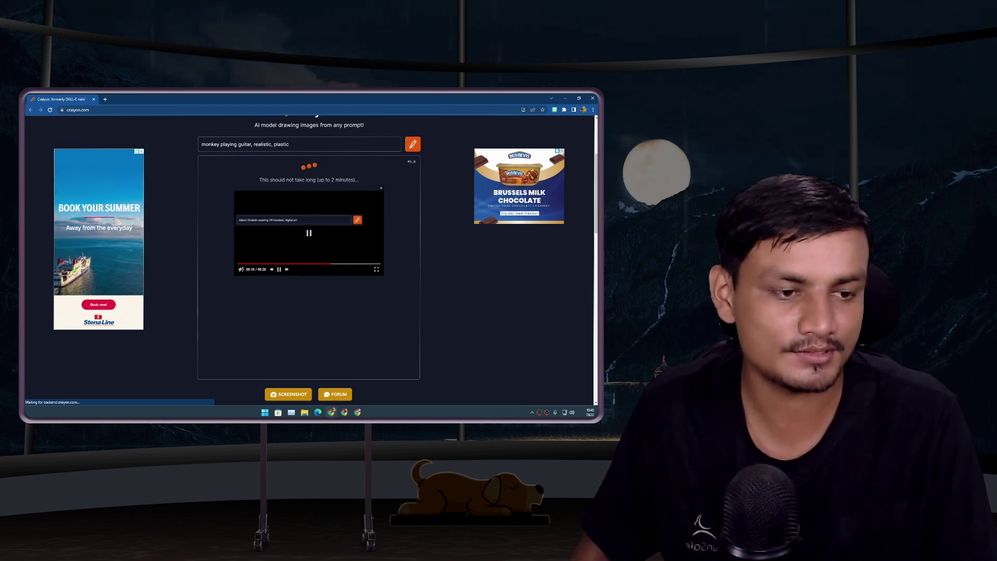
# Step: Switch to the Chrome window showing midjourney.com with Alt+Tab
pyautogui.hotkey('alt', 'Tab')
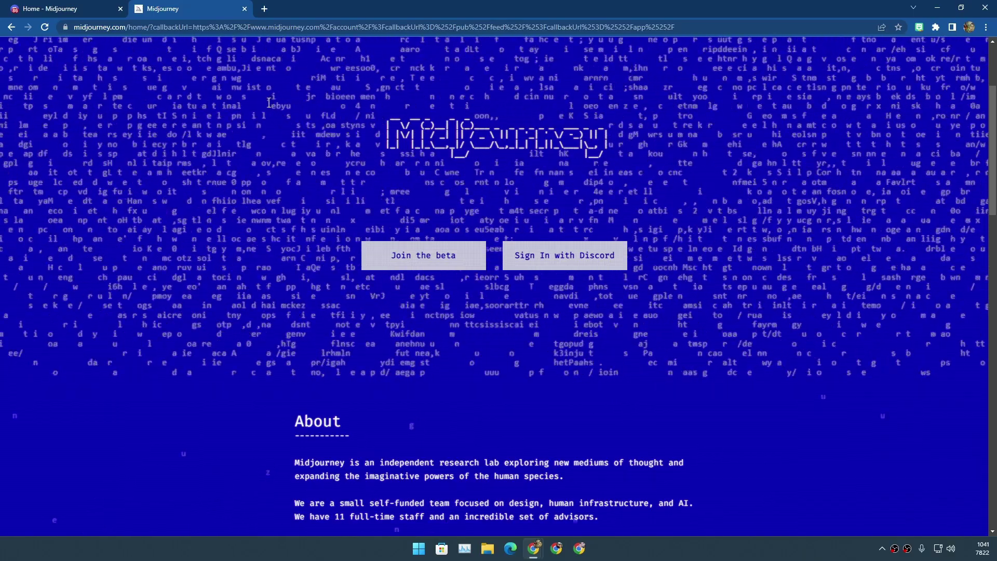
pyautogui.click(244, 9)
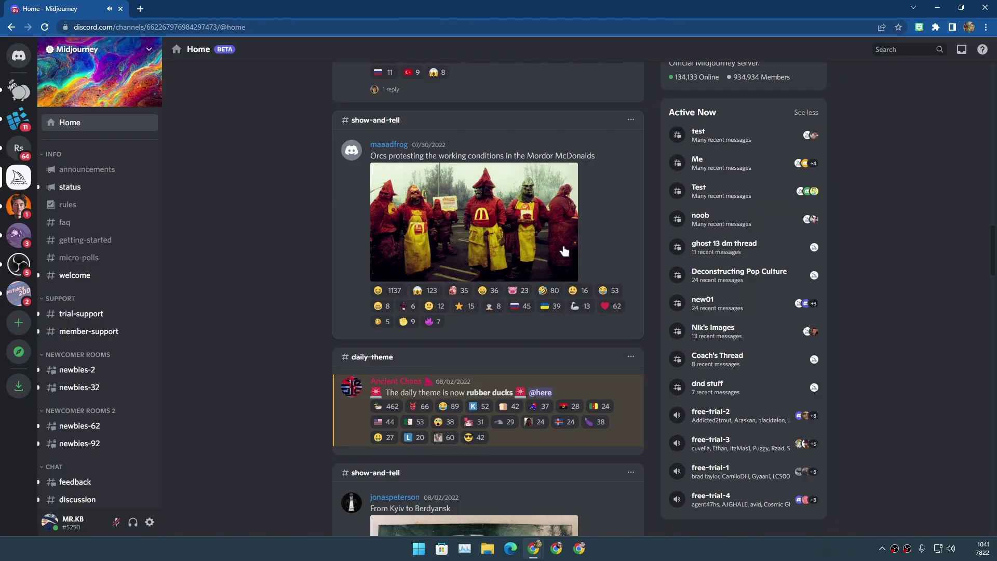
pyautogui.scroll(-7, 530, 291)
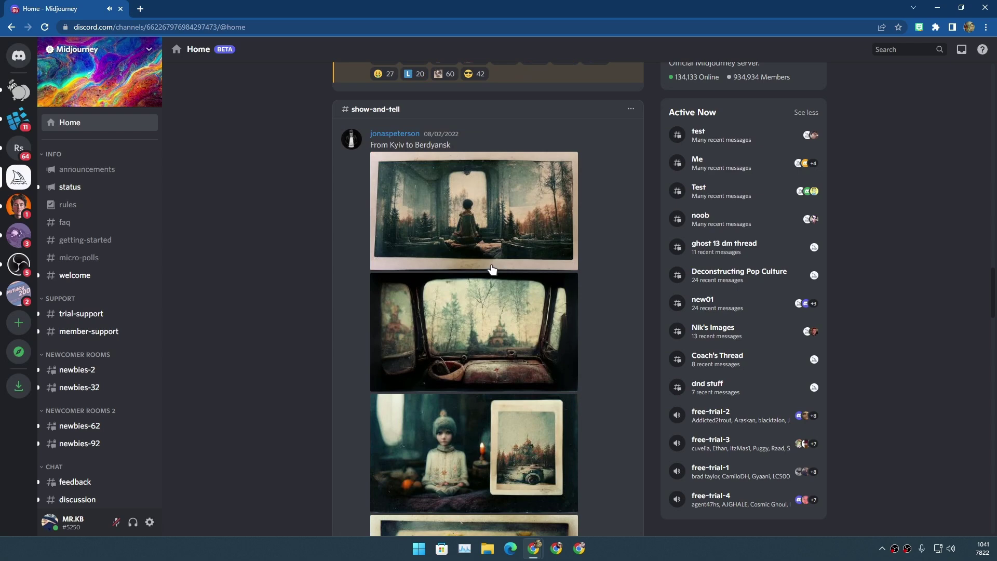
pyautogui.scroll(2, 492, 269)
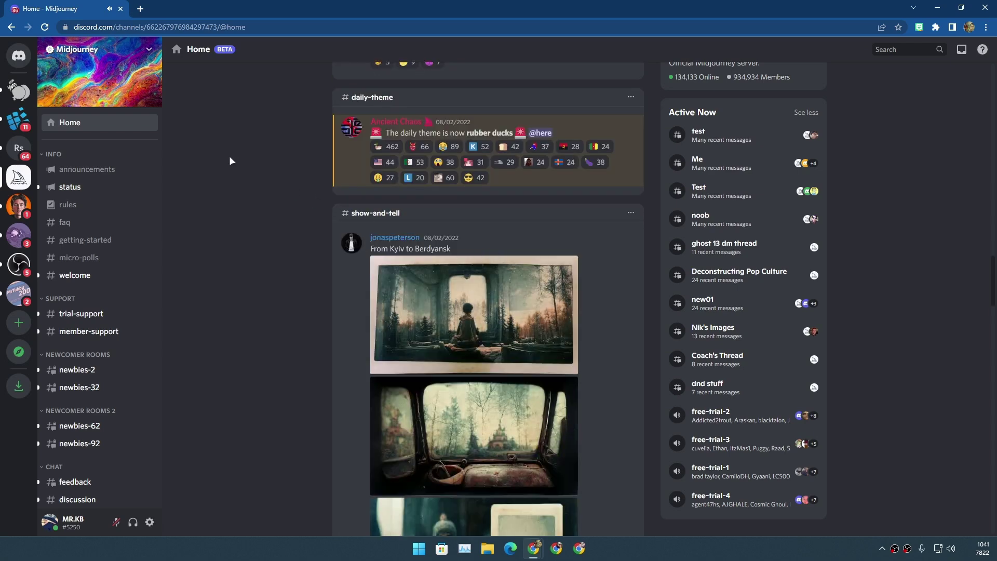
pyautogui.scroll(-5, 505, 320)
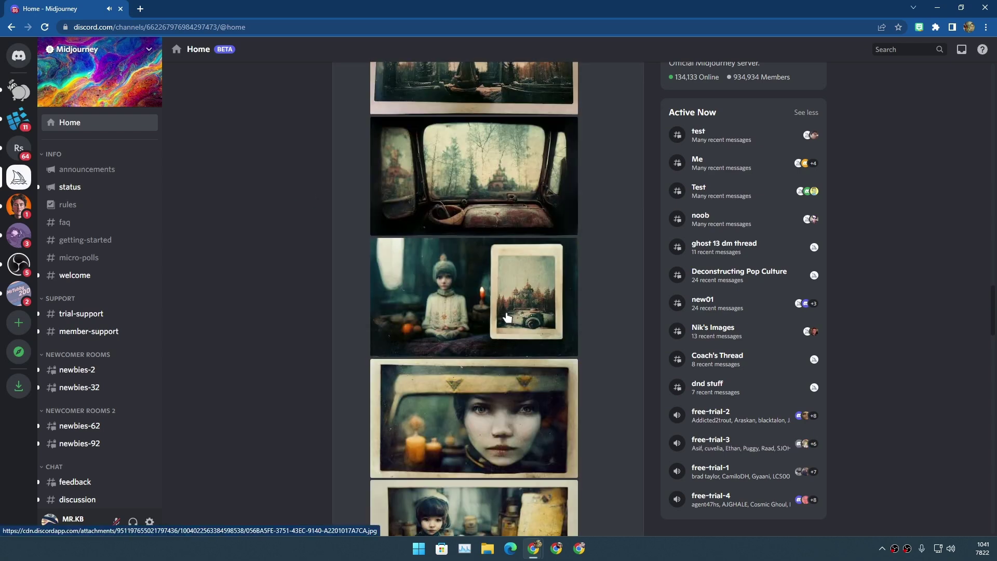
pyautogui.scroll(-7, 475, 326)
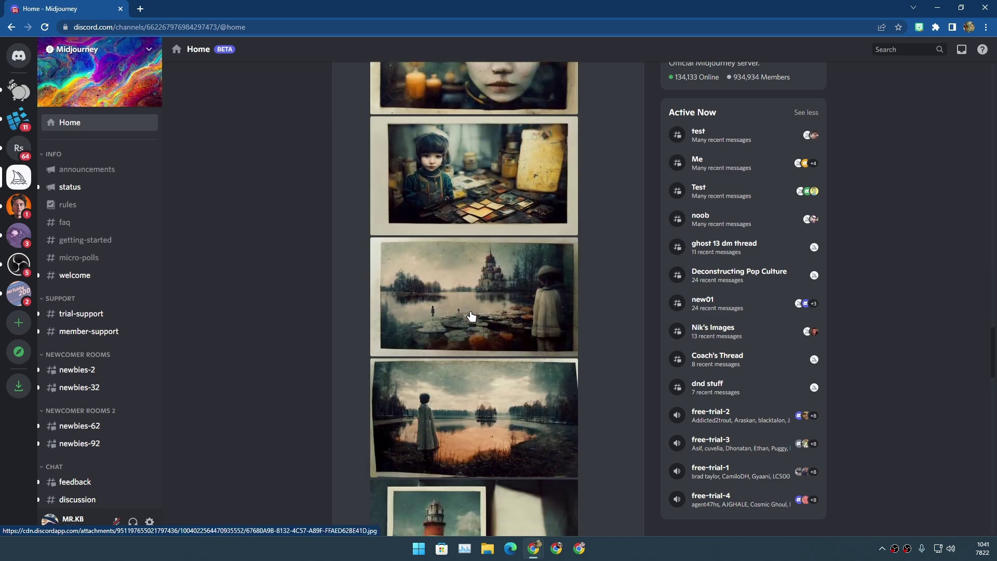
pyautogui.scroll(-5, 487, 303)
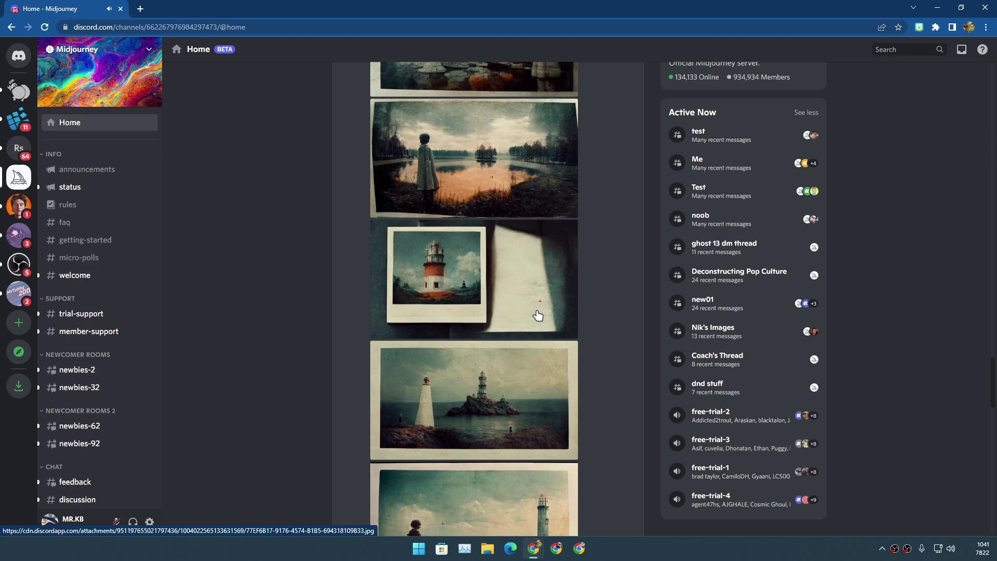
pyautogui.scroll(-5, 539, 313)
pyautogui.scroll(3, 502, 288)
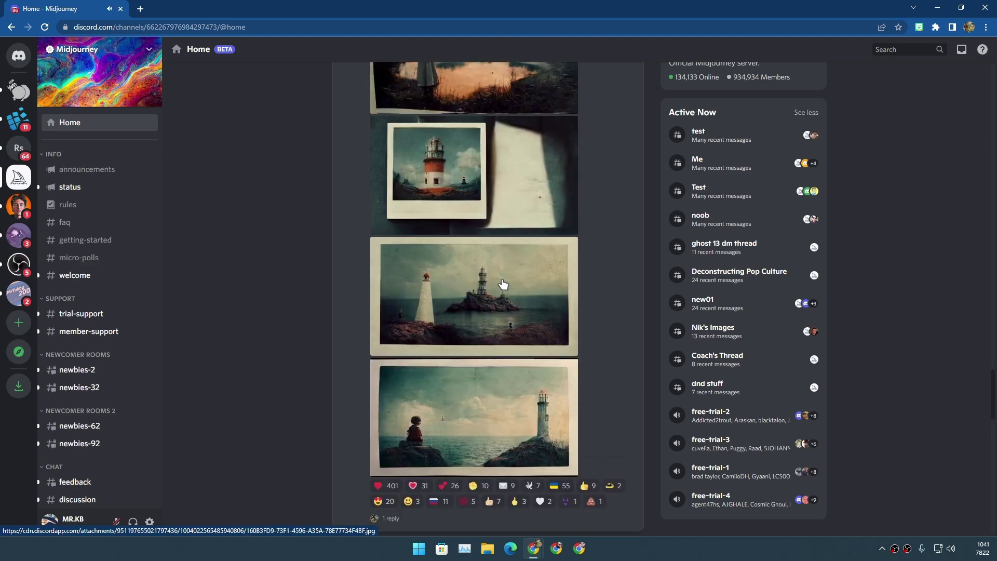
pyautogui.click(476, 289)
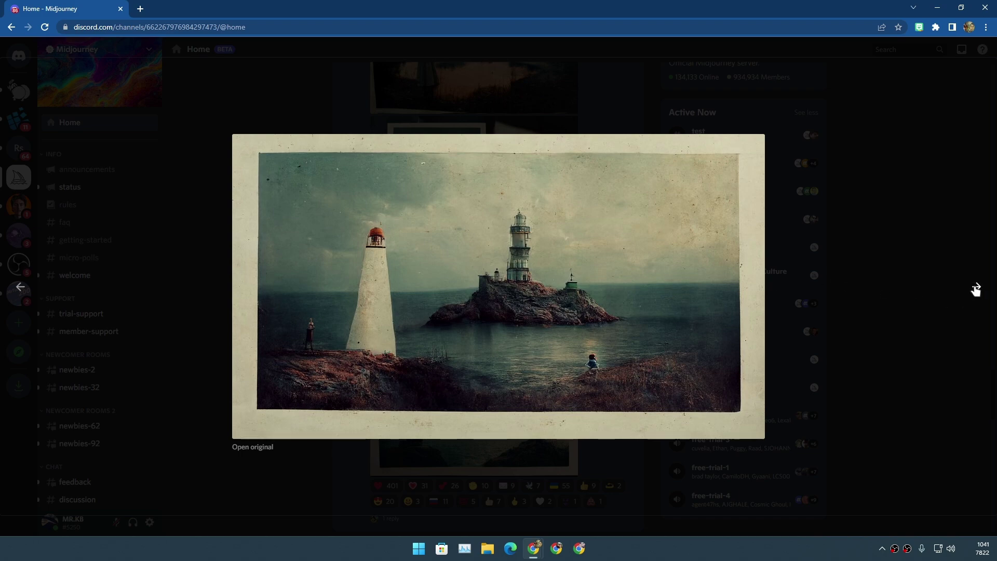
pyautogui.click(868, 247)
pyautogui.scroll(-5, 632, 304)
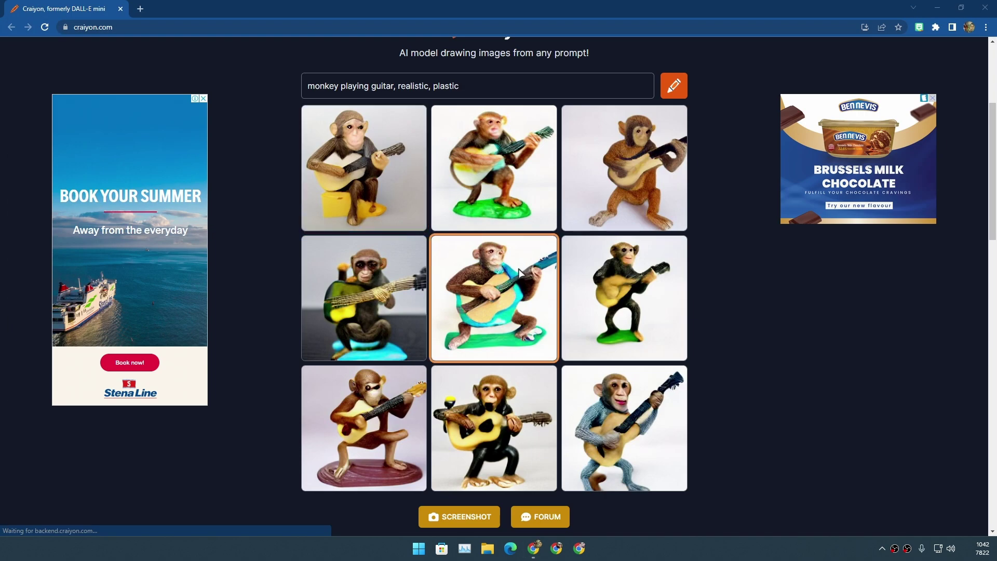
pyautogui.scroll(-3, 541, 322)
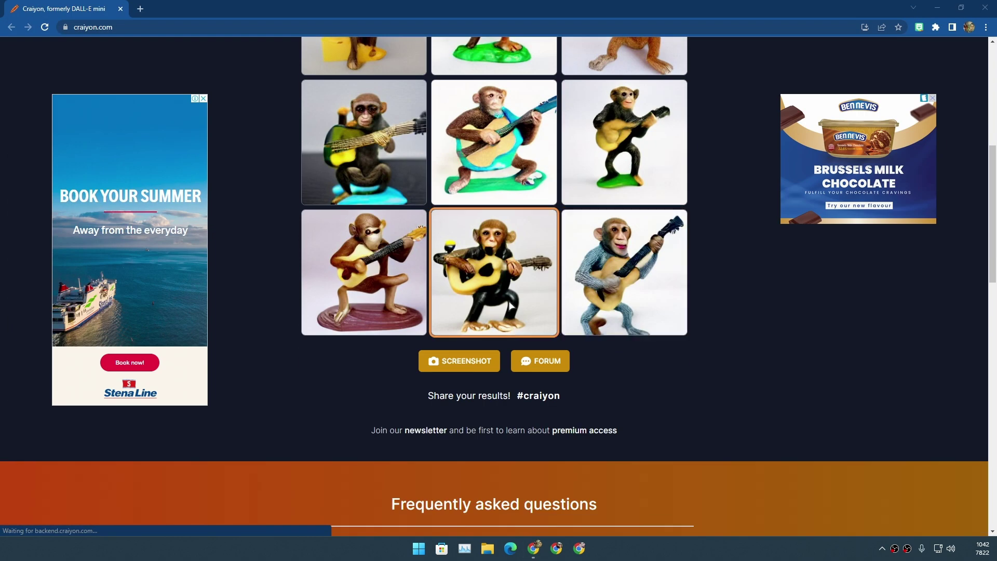
pyautogui.scroll(4, 370, 294)
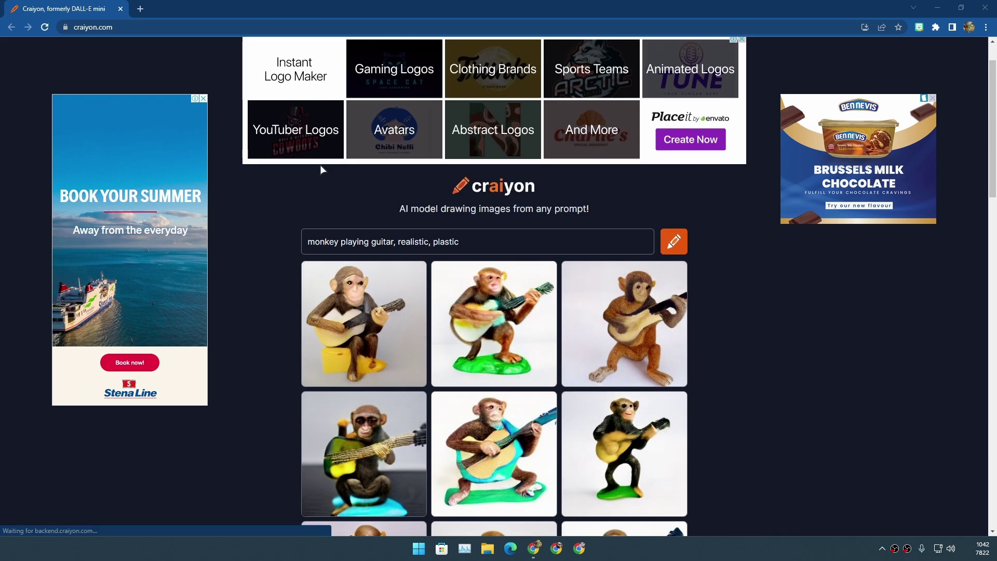
pyautogui.scroll(-4, 511, 327)
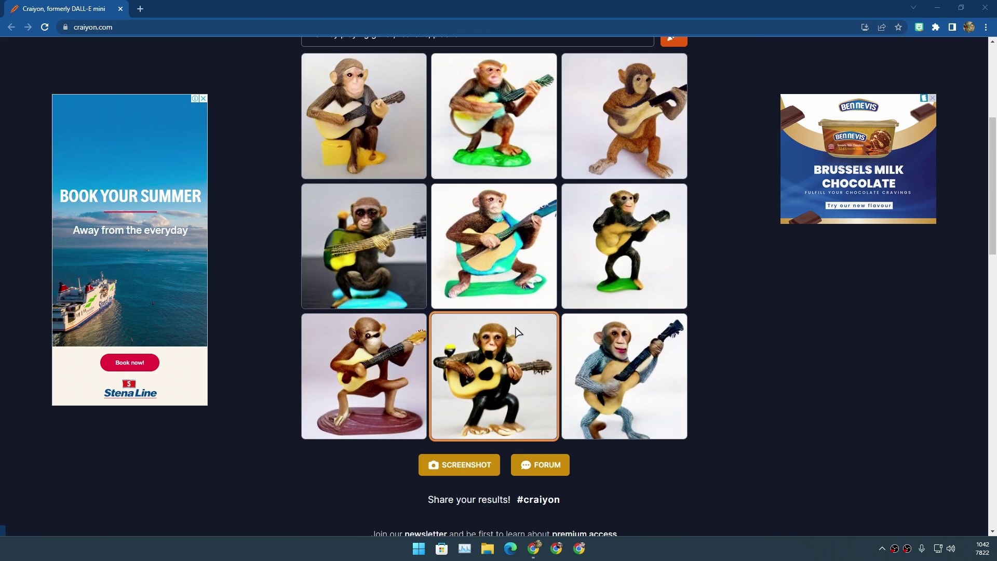
pyautogui.click(646, 262)
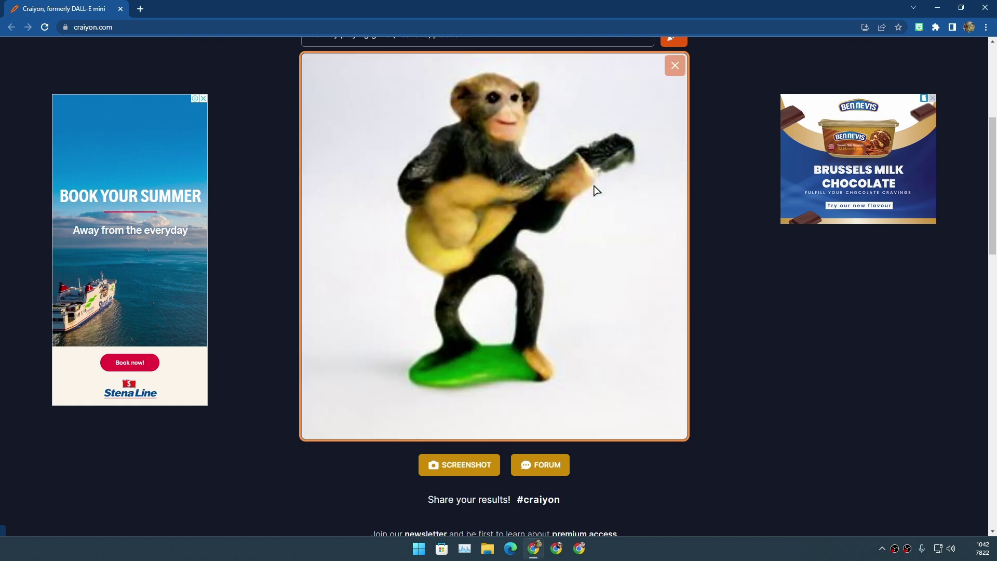
pyautogui.click(676, 68)
pyautogui.scroll(-3, 676, 68)
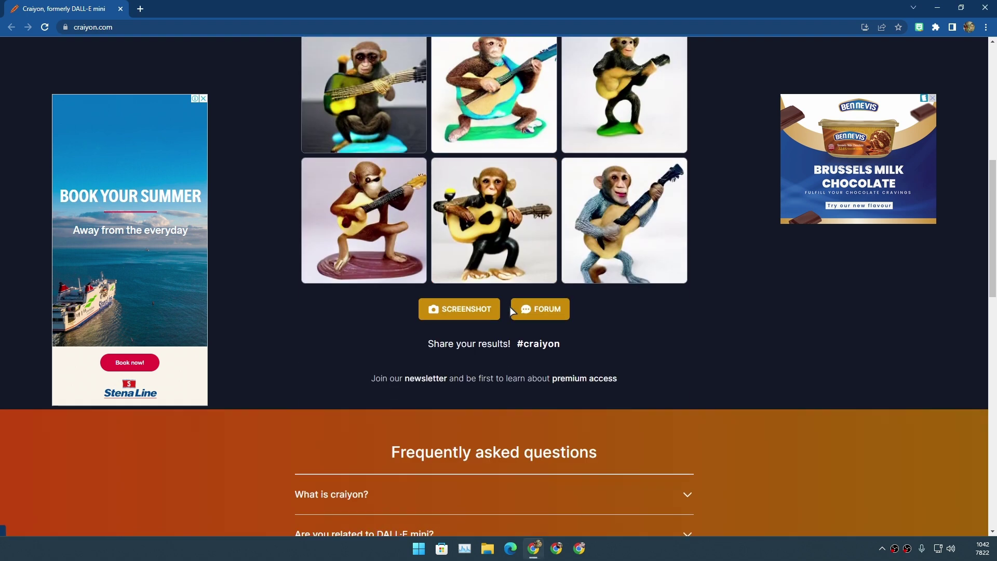
pyautogui.scroll(8, 462, 160)
pyautogui.moveTo(507, 295); pyautogui.dragTo(287, 296)
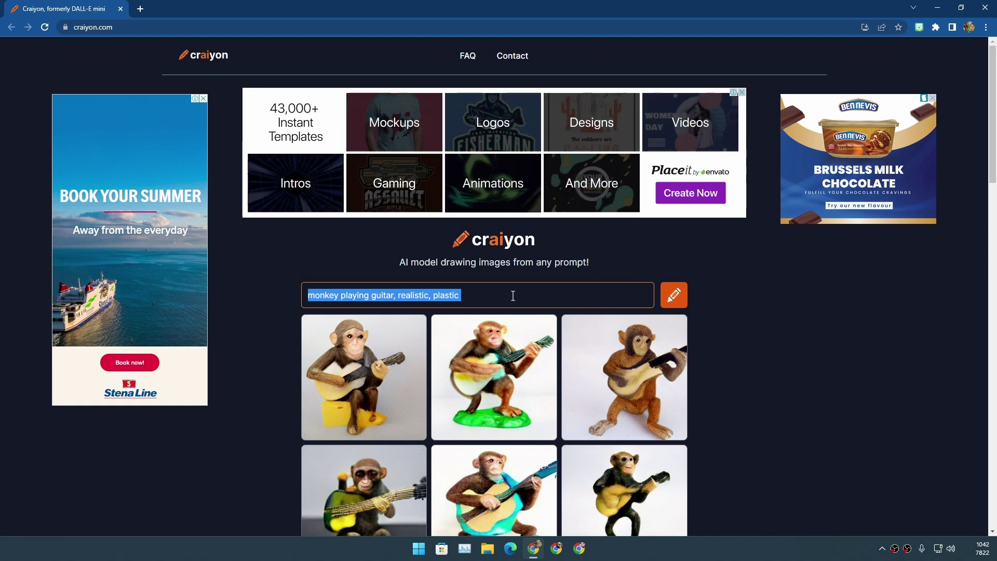
# Step: Paste 'old man walking, beach, moon, tree' as the prompt and generate its image grid
pyautogui.write('old man walking, beach, moon, tree')
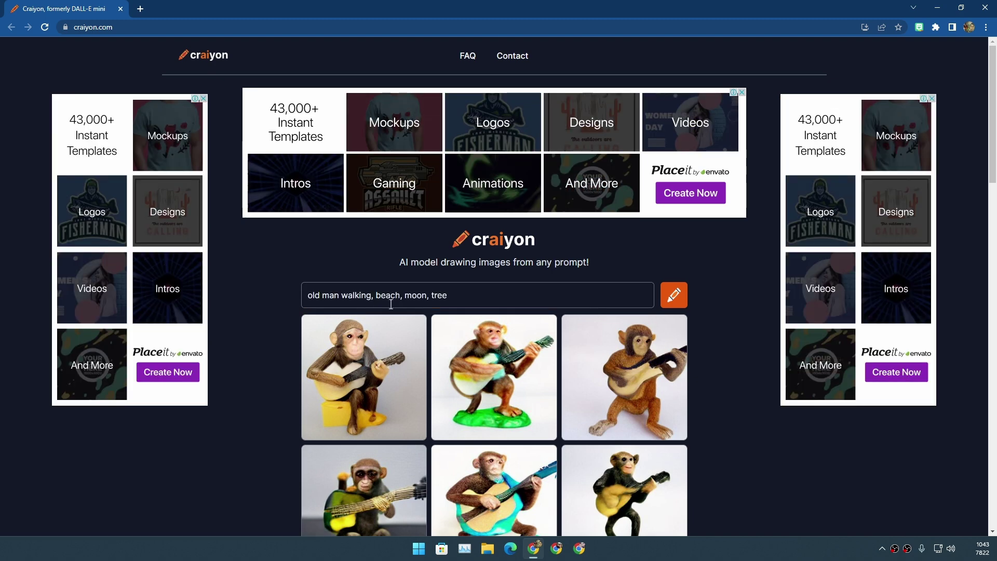
pyautogui.click(682, 294)
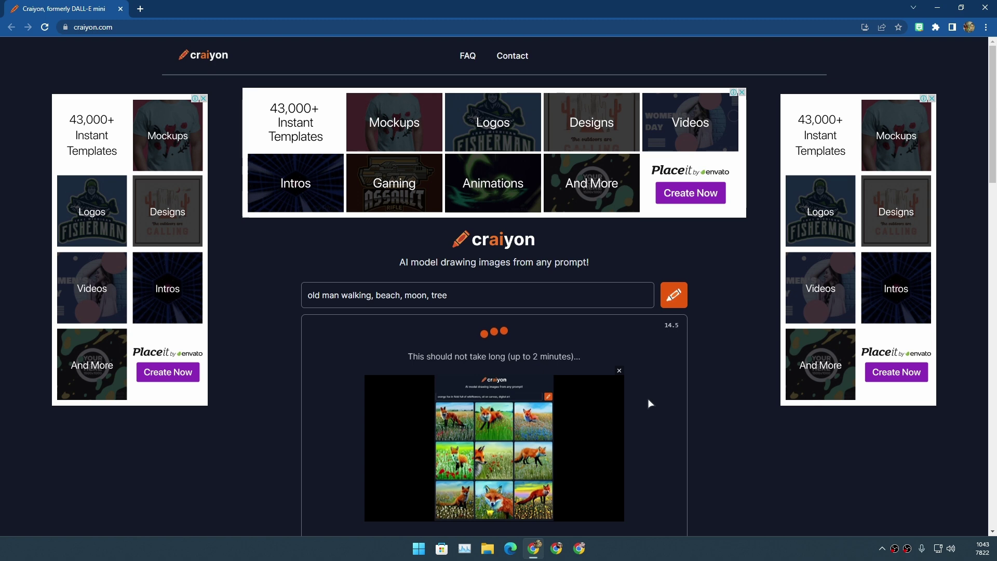
pyautogui.scroll(-3, 429, 276)
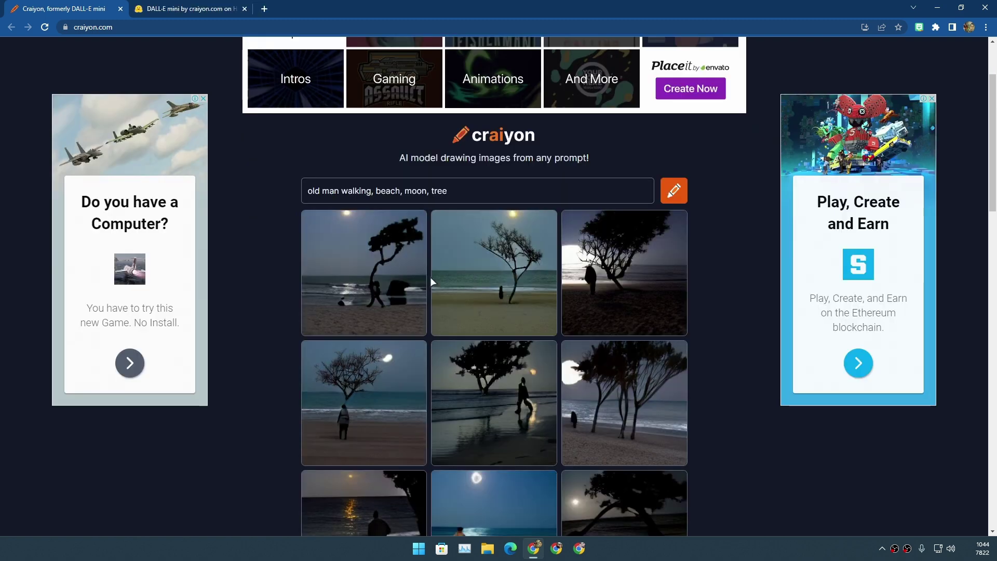
pyautogui.scroll(-2, 493, 294)
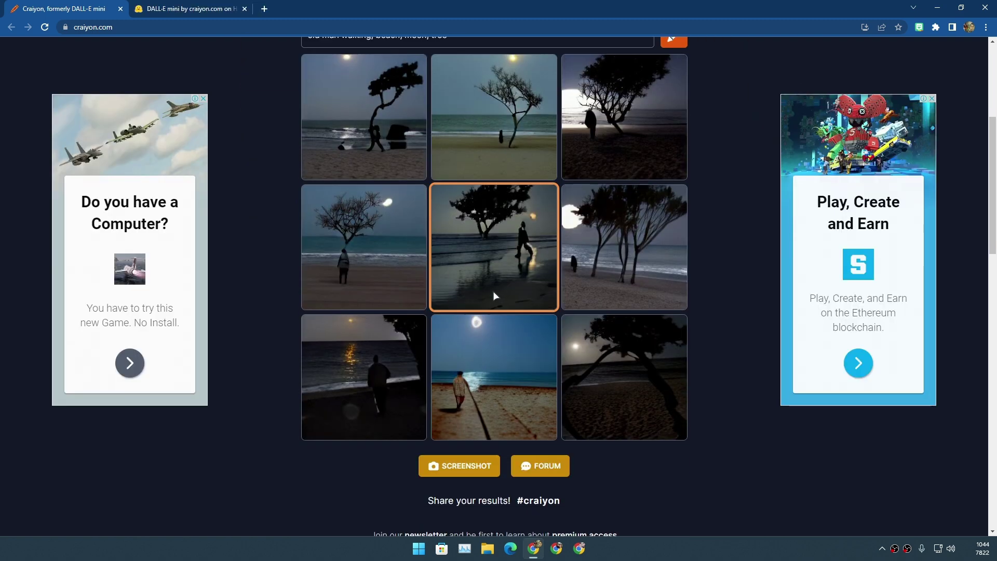
pyautogui.scroll(-2, 493, 294)
pyautogui.scroll(2, 527, 295)
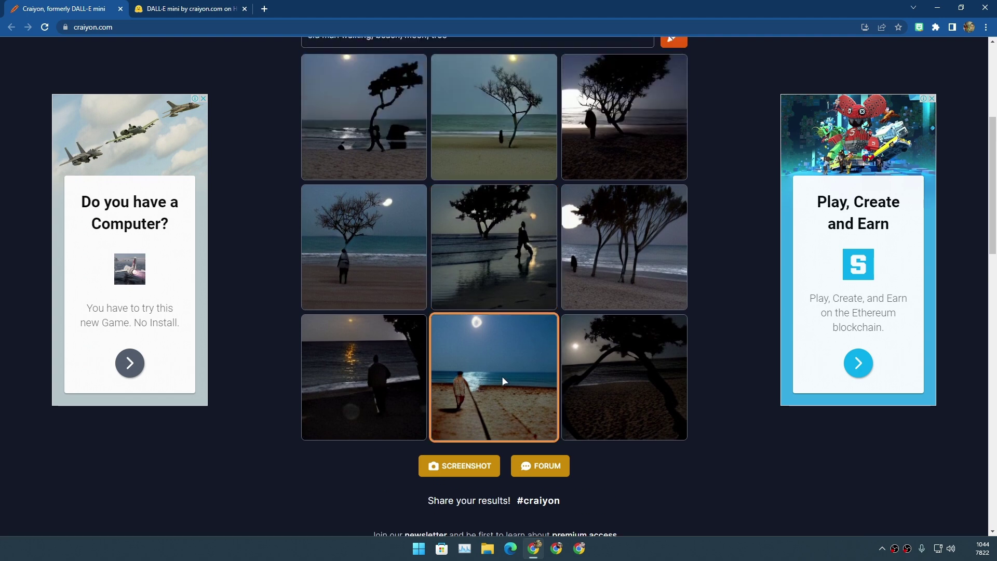
# Step: Enlarge and close the moonlit beach image with a walker, then switch to the Hugging Face DALL·E mini tab
pyautogui.click(502, 375)
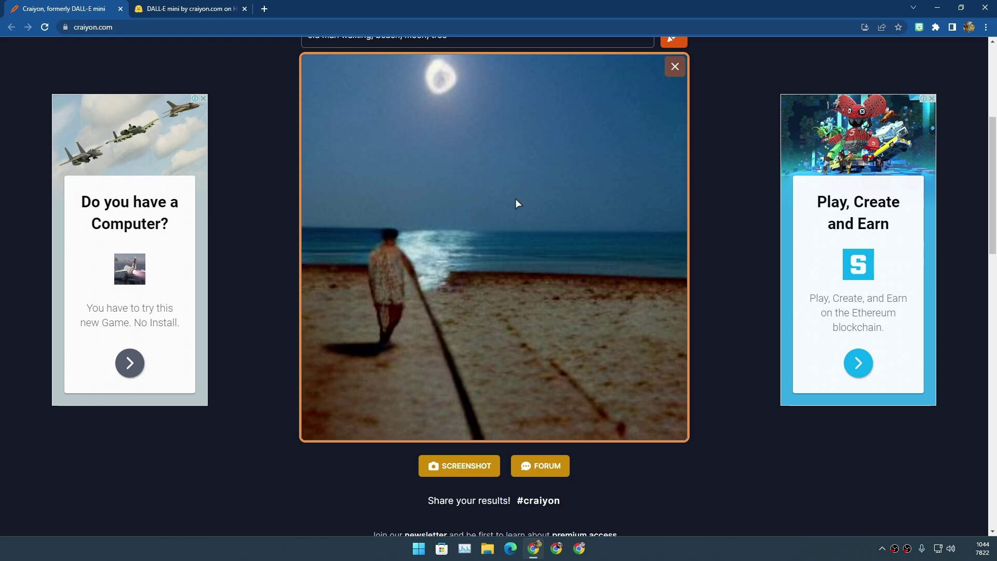
pyautogui.click(675, 73)
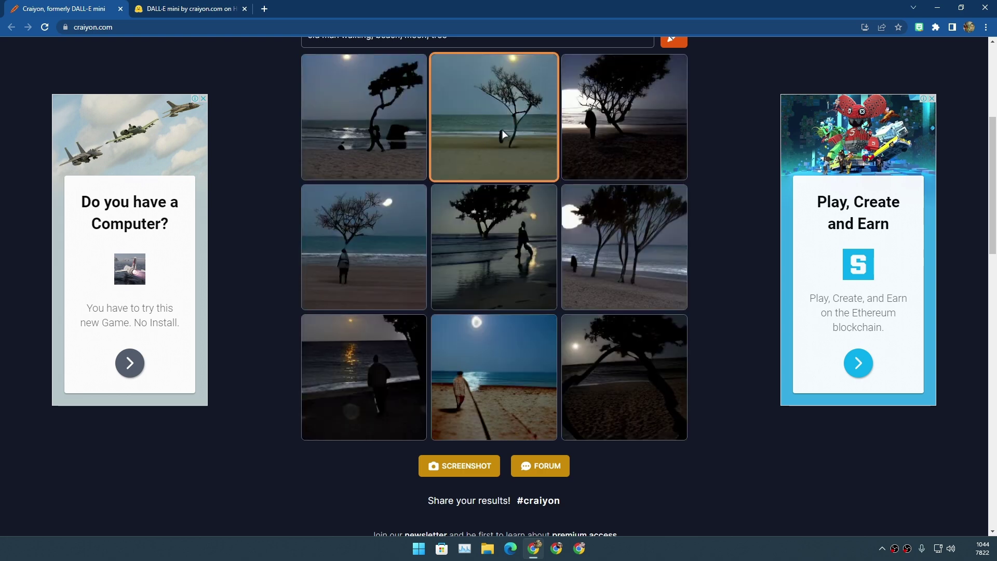
pyautogui.click(195, 9)
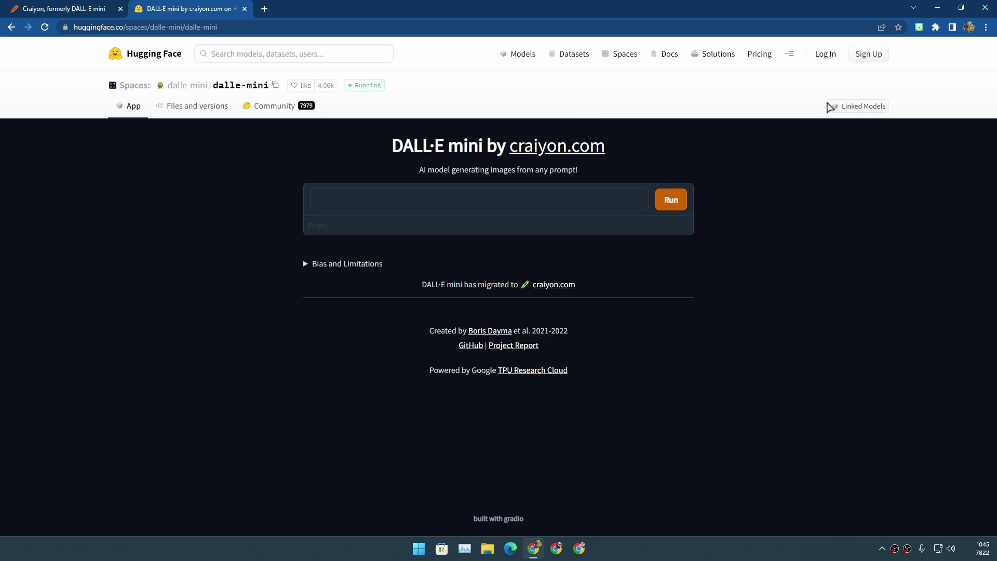
# Step: Look through the Hugging Face pricing plans, then close the Pricing tab to get back to Craiyon
pyautogui.click(764, 56)
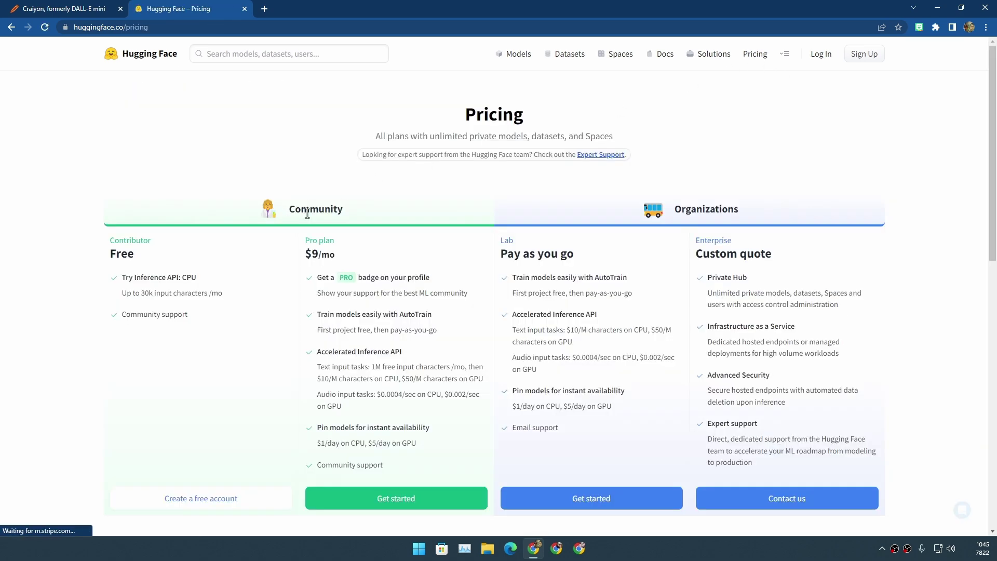
pyautogui.scroll(-3, 424, 288)
pyautogui.scroll(1, 422, 290)
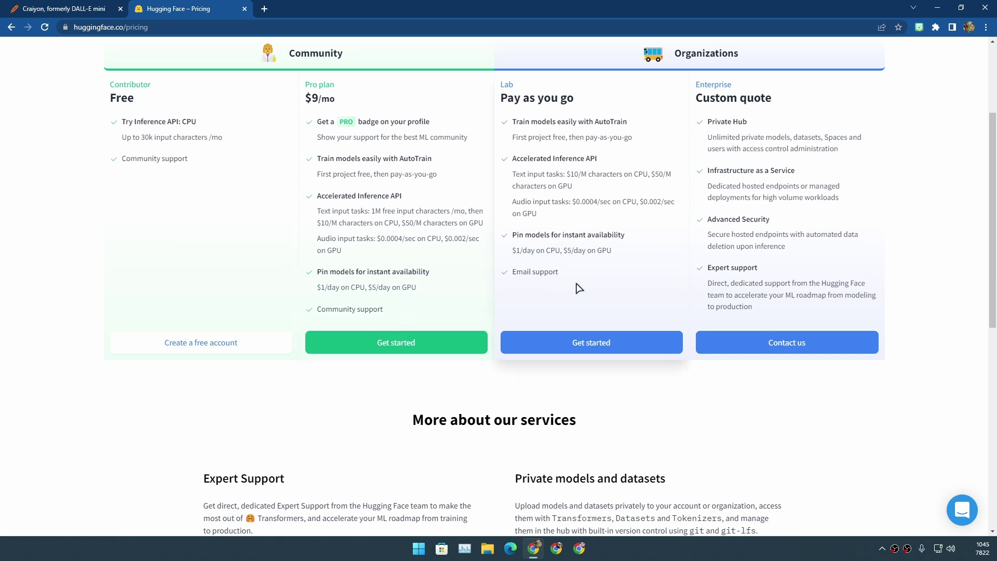
pyautogui.scroll(-2, 618, 300)
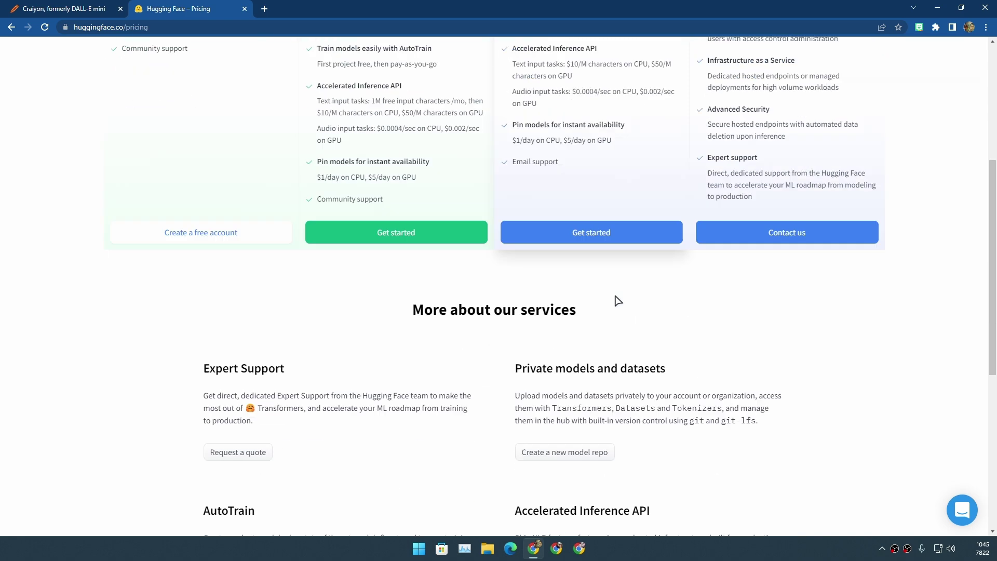
pyautogui.scroll(5, 571, 306)
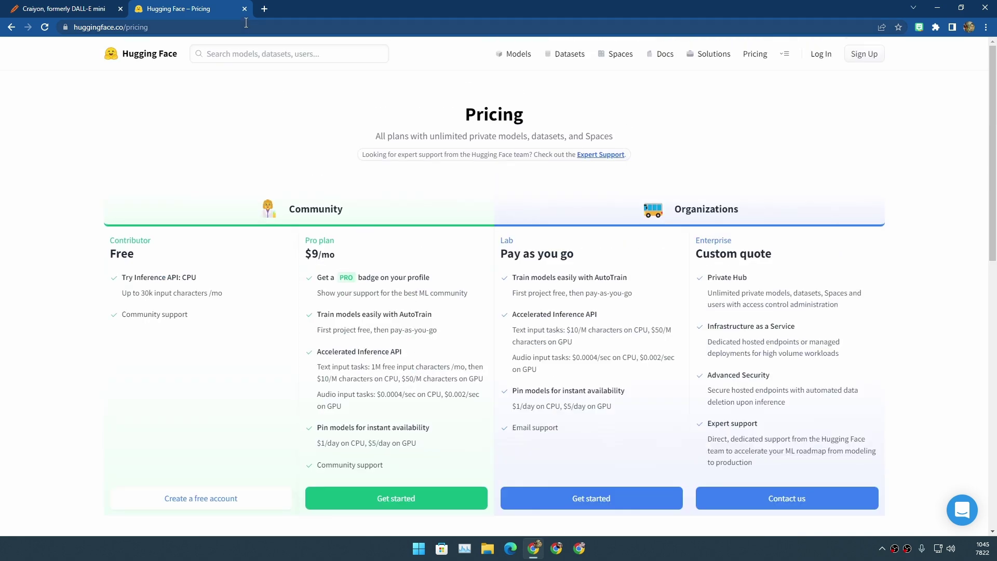
pyautogui.click(244, 9)
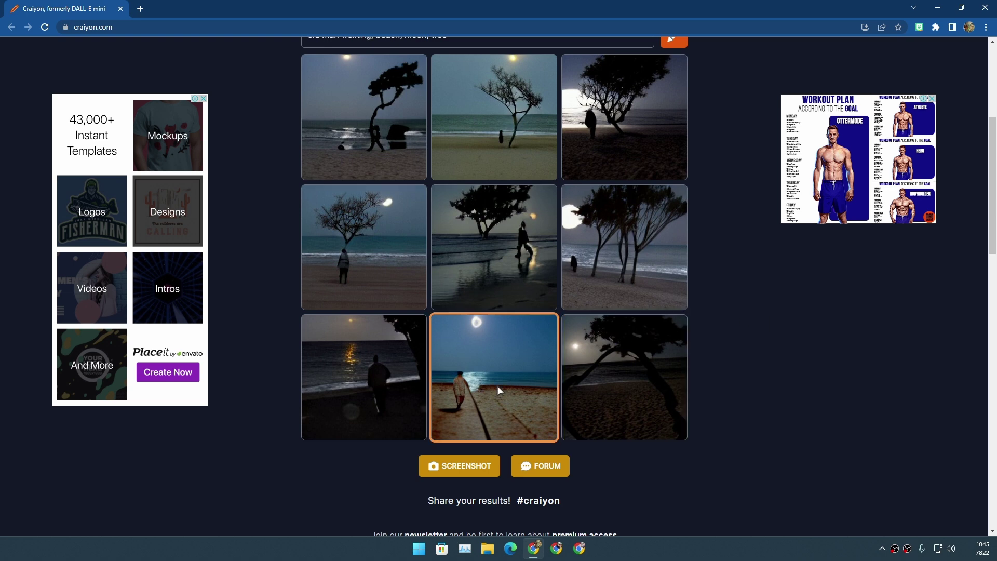
# Step: Enlarge and close the moonlit sea, tree-and-moon, man-beside-tree and windswept-trees images
pyautogui.click(405, 381)
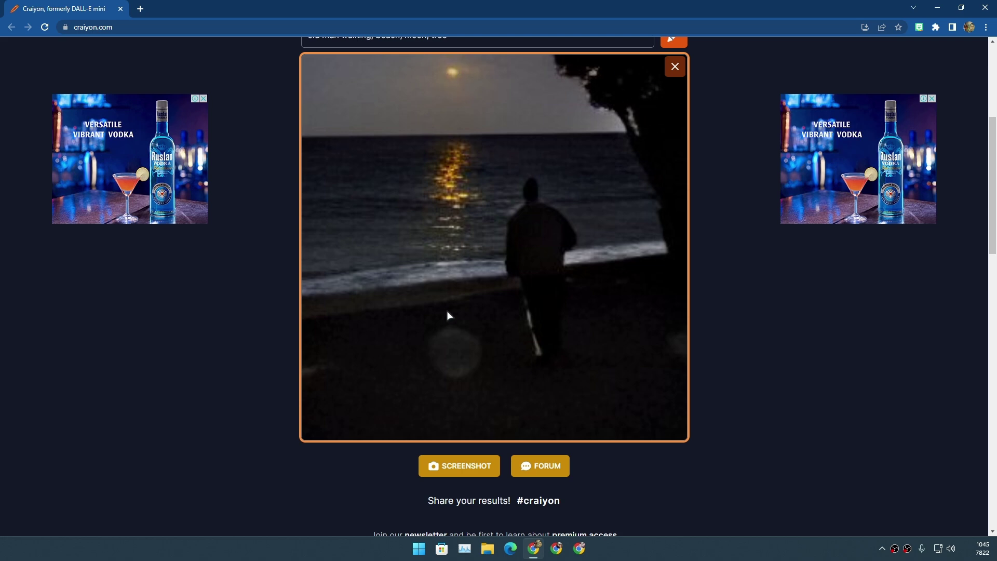
pyautogui.click(673, 67)
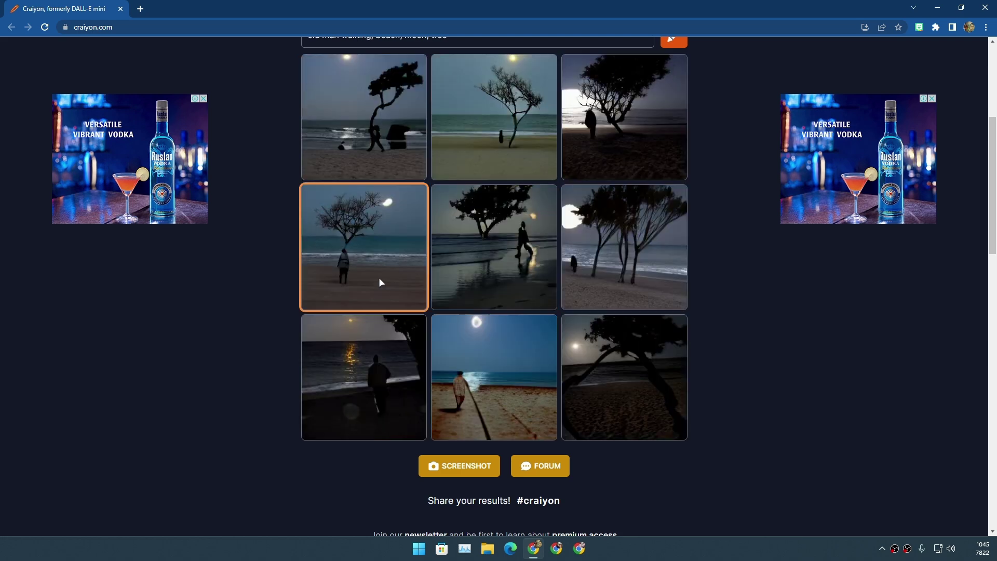
pyautogui.click(372, 279)
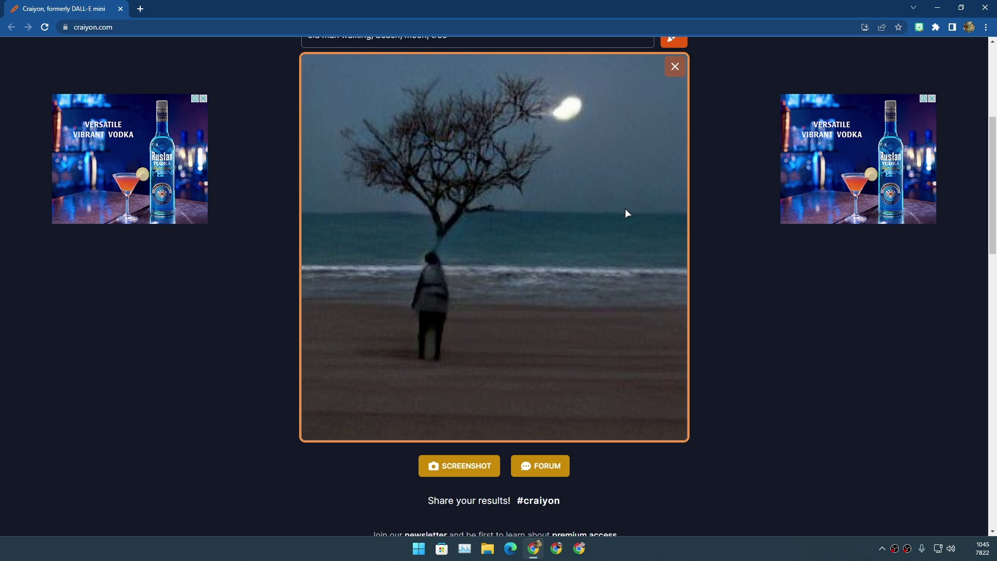
pyautogui.click(674, 66)
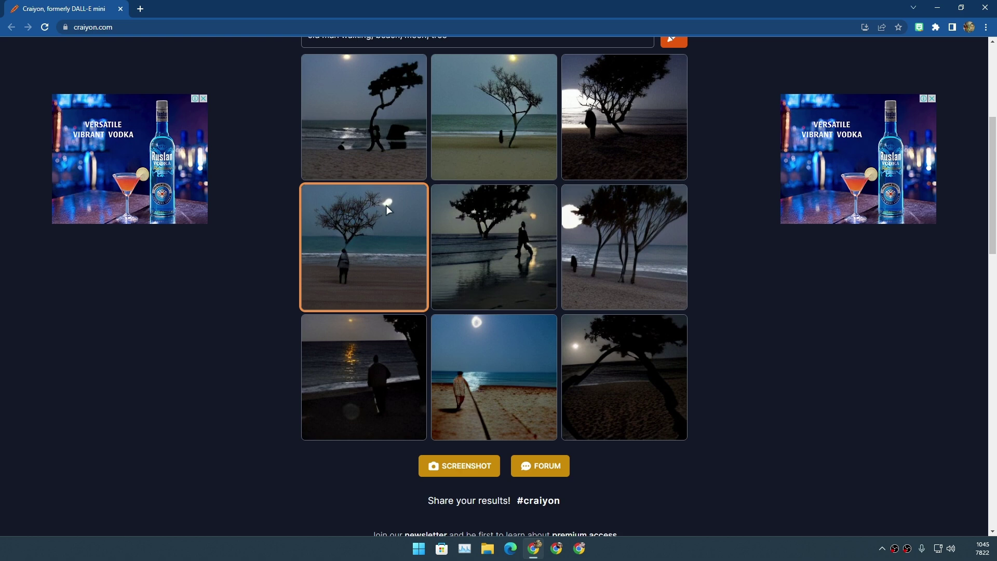
pyautogui.click(481, 234)
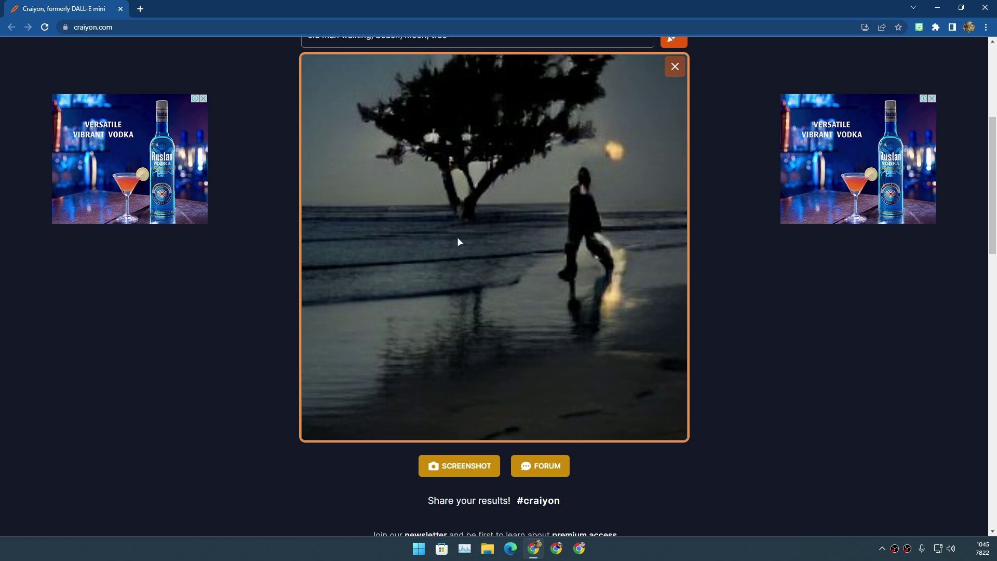
pyautogui.click(673, 69)
pyautogui.click(600, 235)
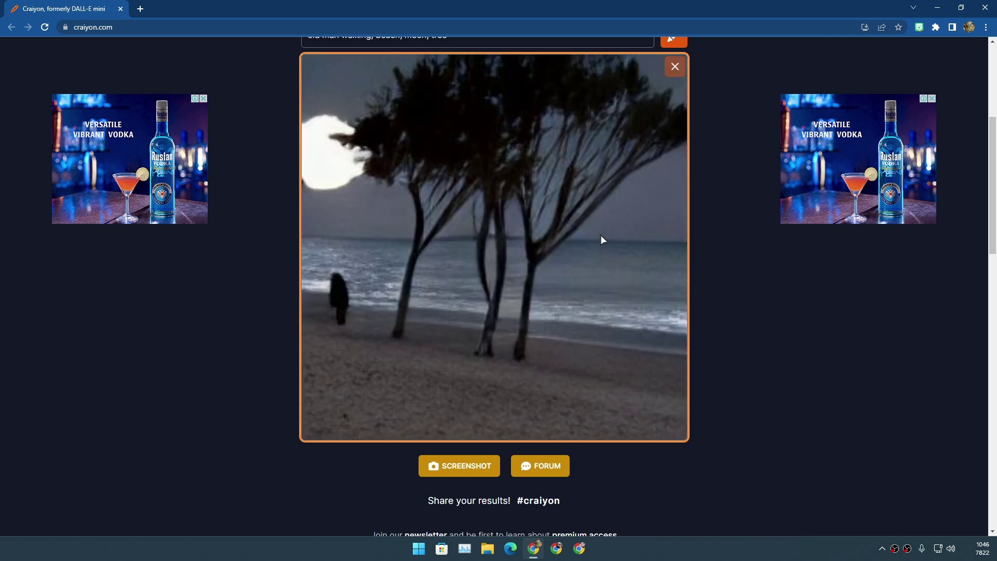
pyautogui.click(674, 67)
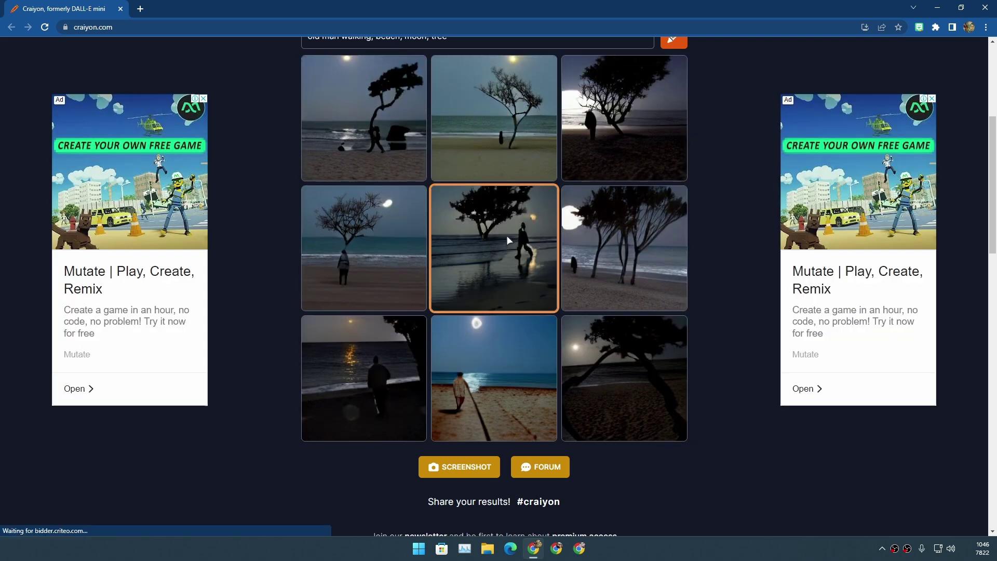
# Step: Enlarge and close the lone-tree and arching-tree moonlit beach images
pyautogui.scroll(2, 506, 235)
pyautogui.click(506, 228)
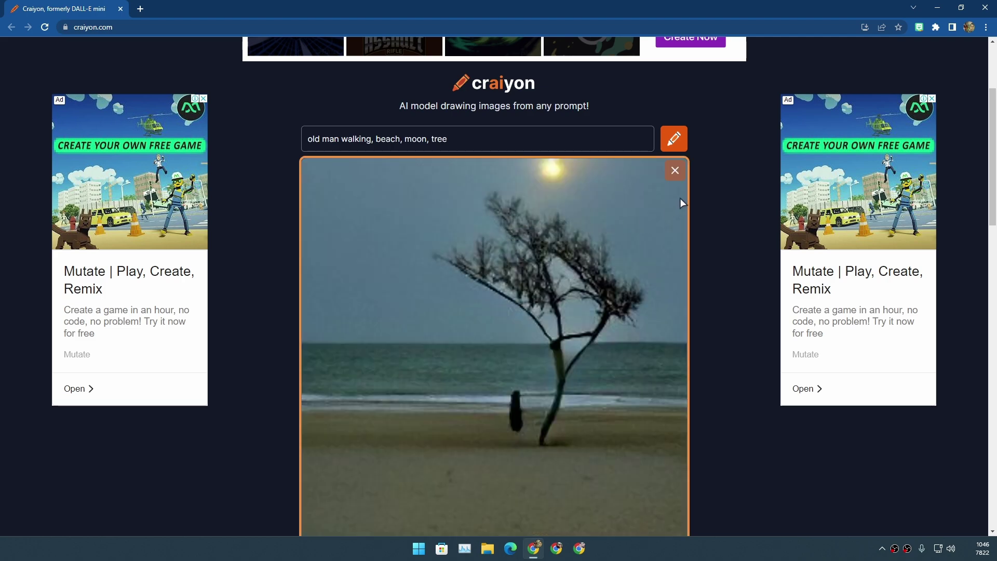
pyautogui.click(674, 172)
pyautogui.scroll(-3, 602, 362)
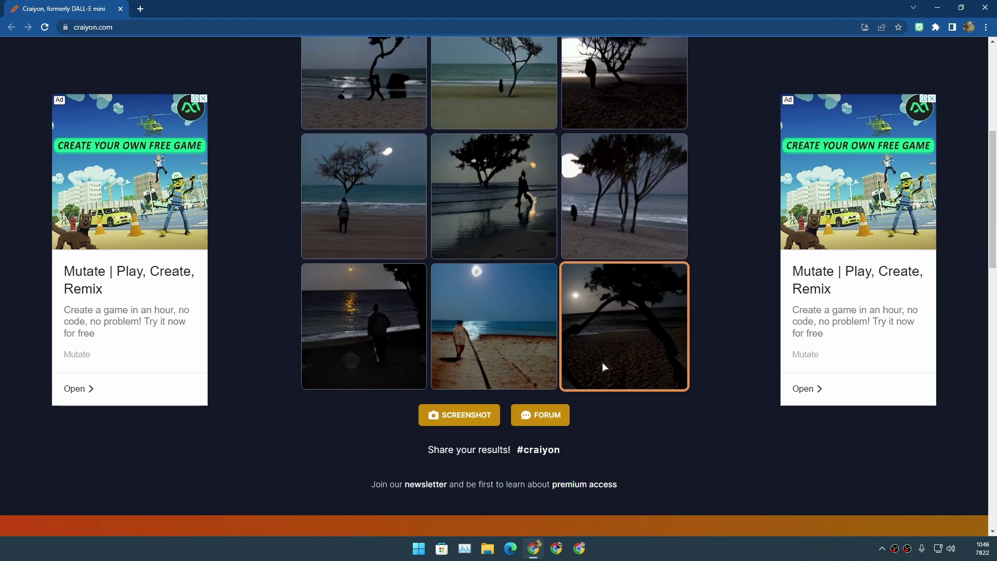
pyautogui.click(631, 316)
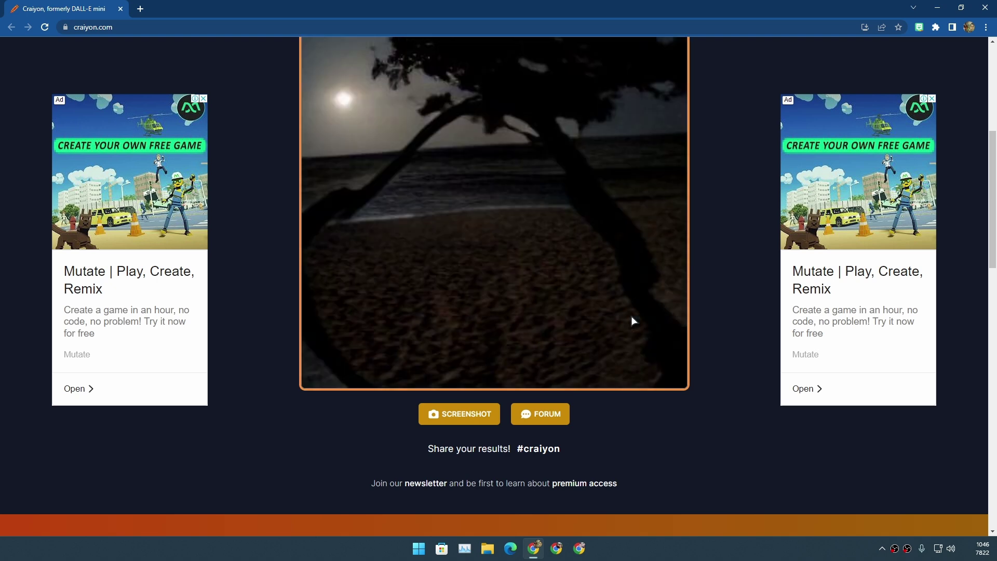
pyautogui.scroll(3, 527, 255)
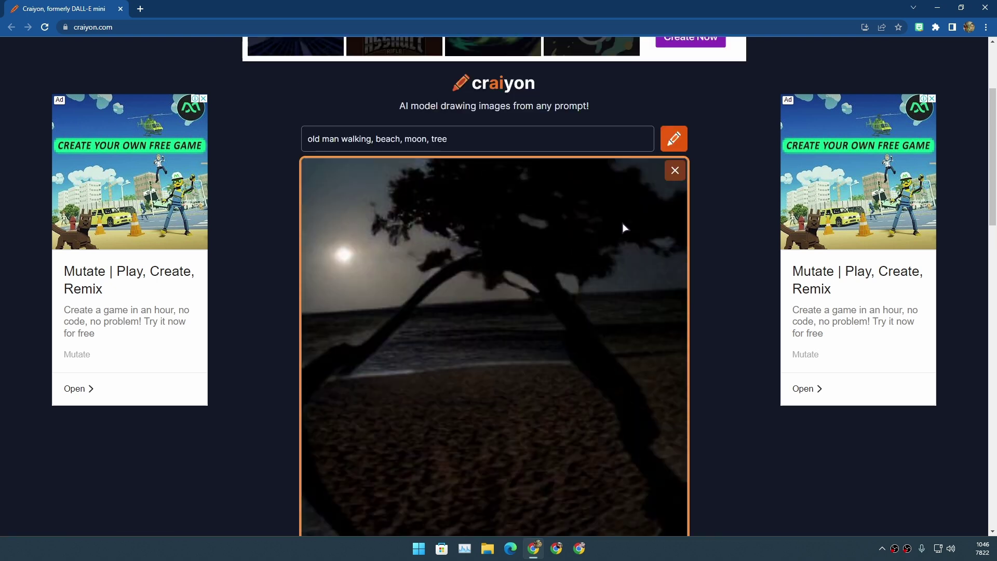
pyautogui.click(674, 173)
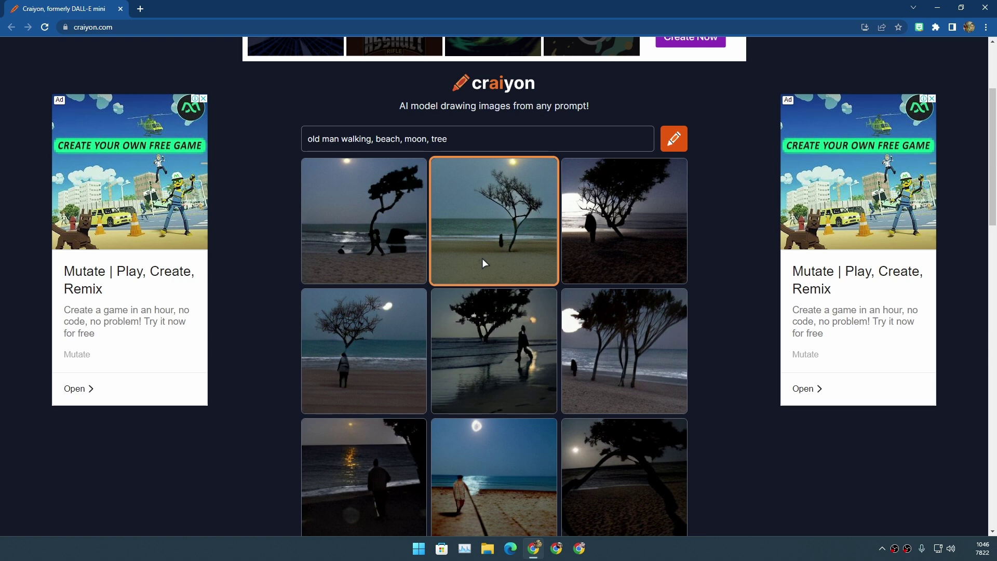
pyautogui.scroll(1, 482, 257)
# Step: Append ', art' to the beach prompt and generate new images
pyautogui.click(491, 194)
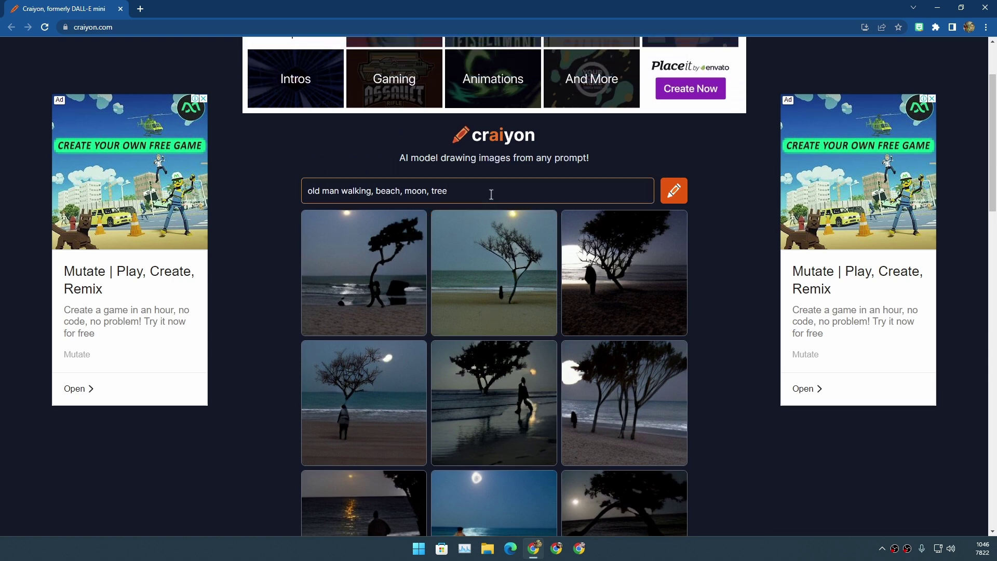
pyautogui.write(', art')
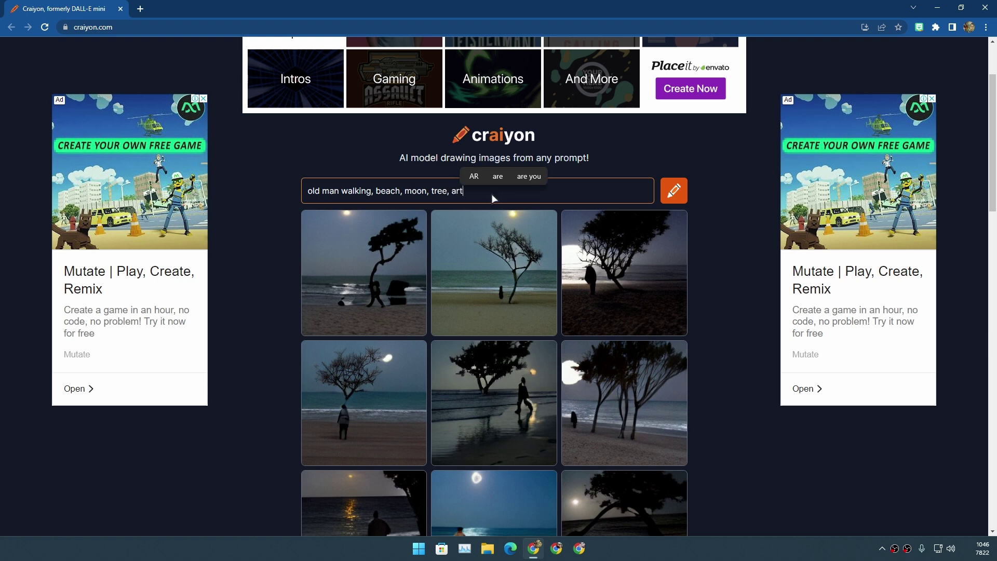
pyautogui.click(677, 192)
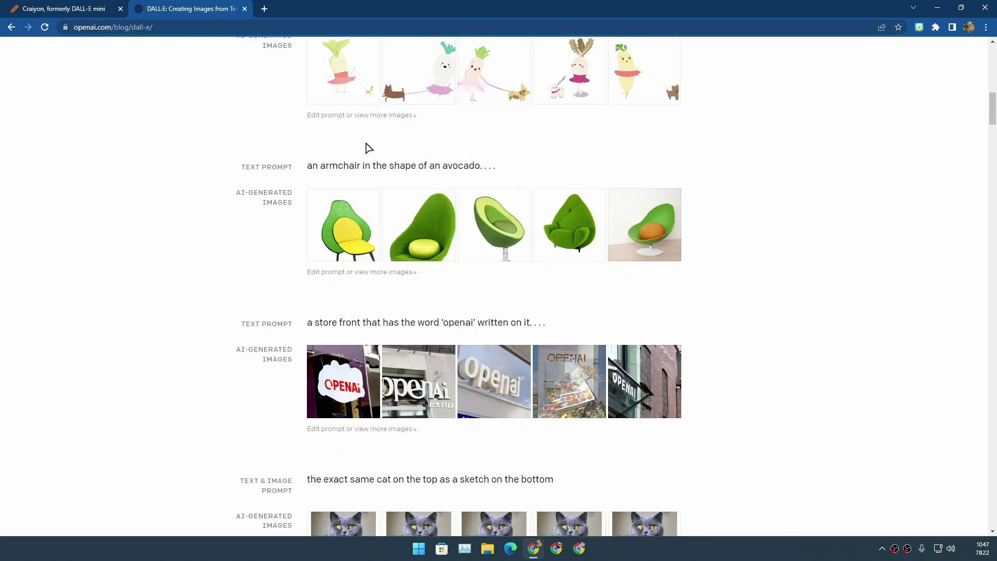
# Step: Scroll through the example prompts and images on OpenAI's DALL·E blog, then return to the Craiyon tab
pyautogui.scroll(-4, 649, 236)
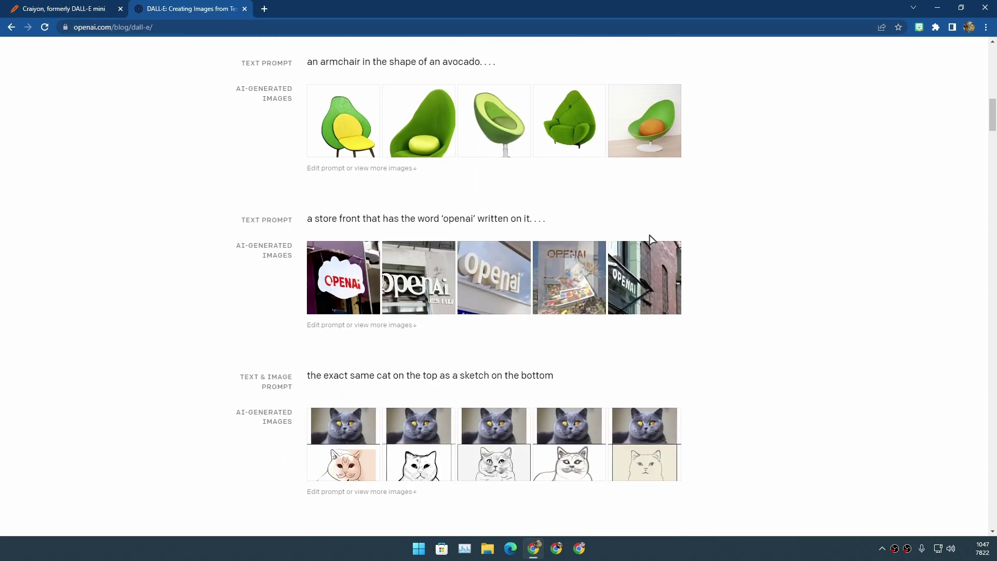
pyautogui.scroll(-2, 544, 266)
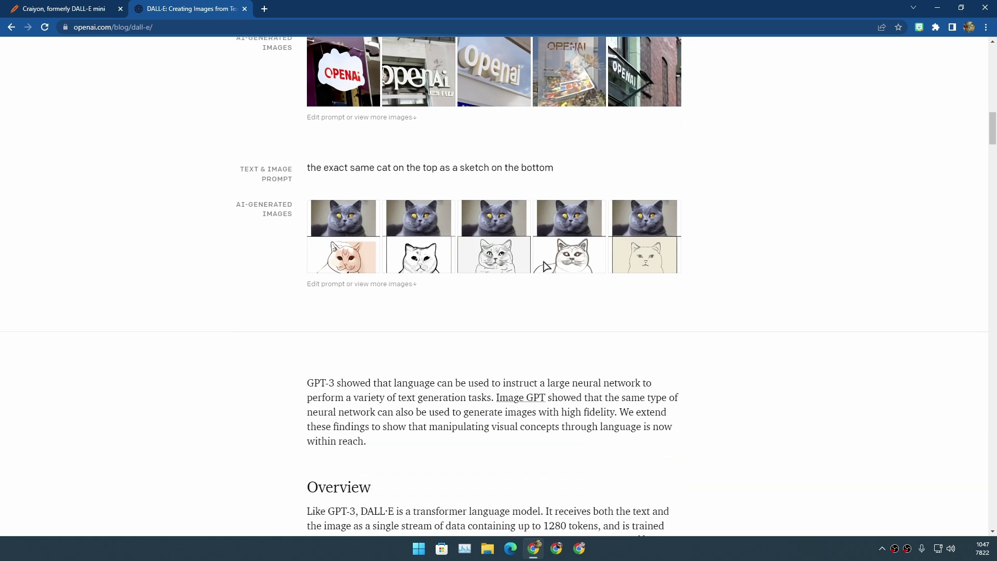
pyautogui.scroll(4, 718, 250)
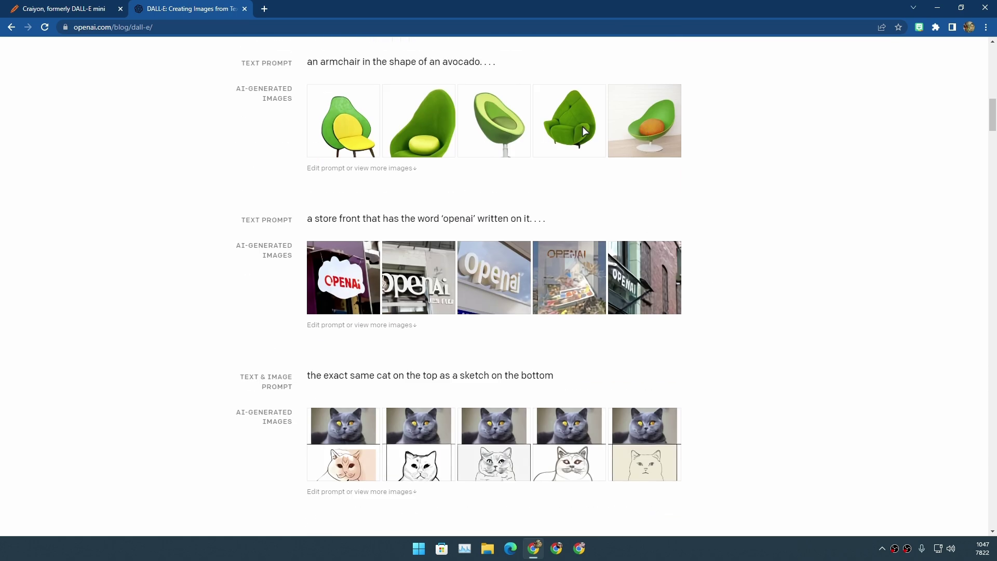
pyautogui.scroll(2, 376, 159)
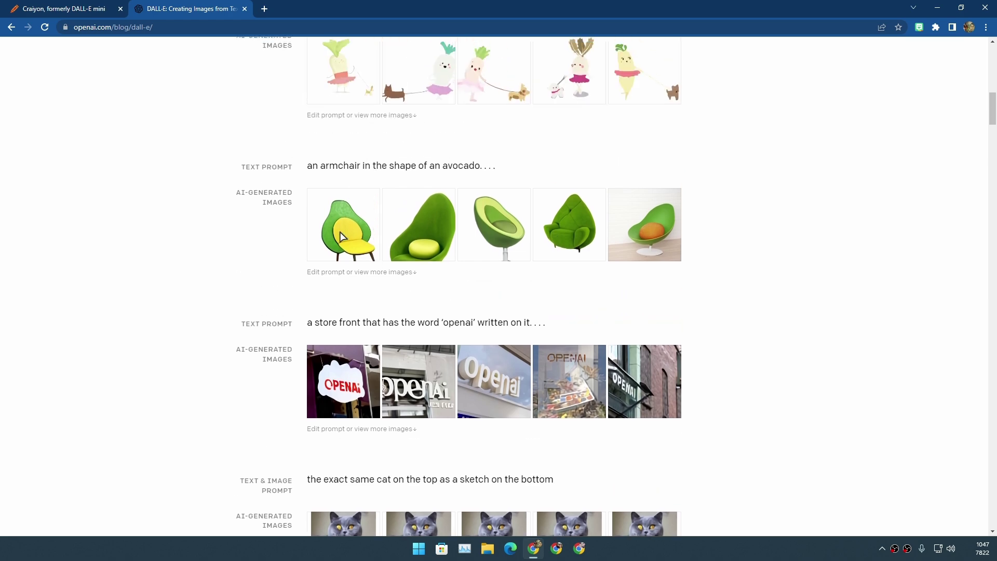
pyautogui.scroll(3, 545, 197)
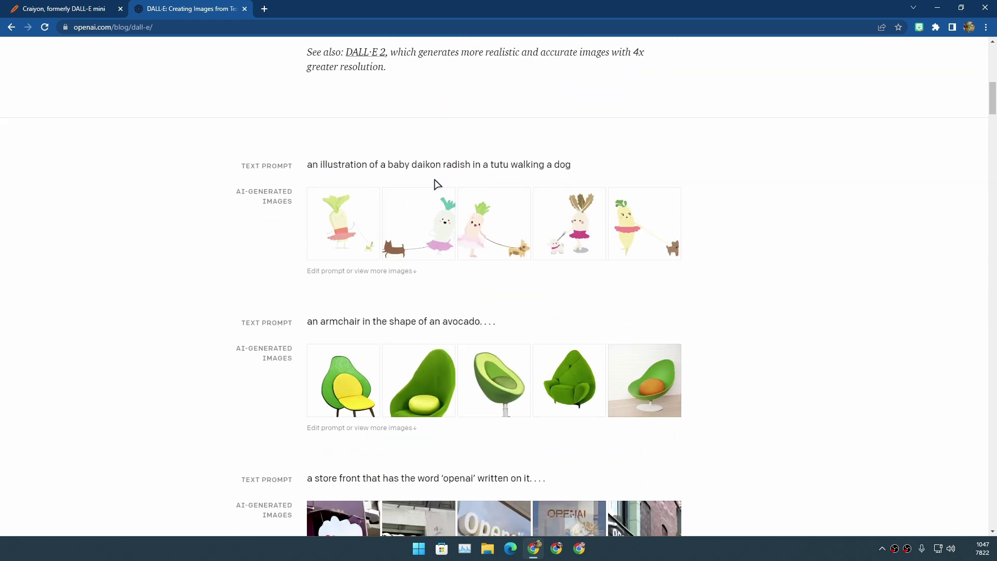
pyautogui.scroll(3, 434, 166)
pyautogui.scroll(-2, 493, 244)
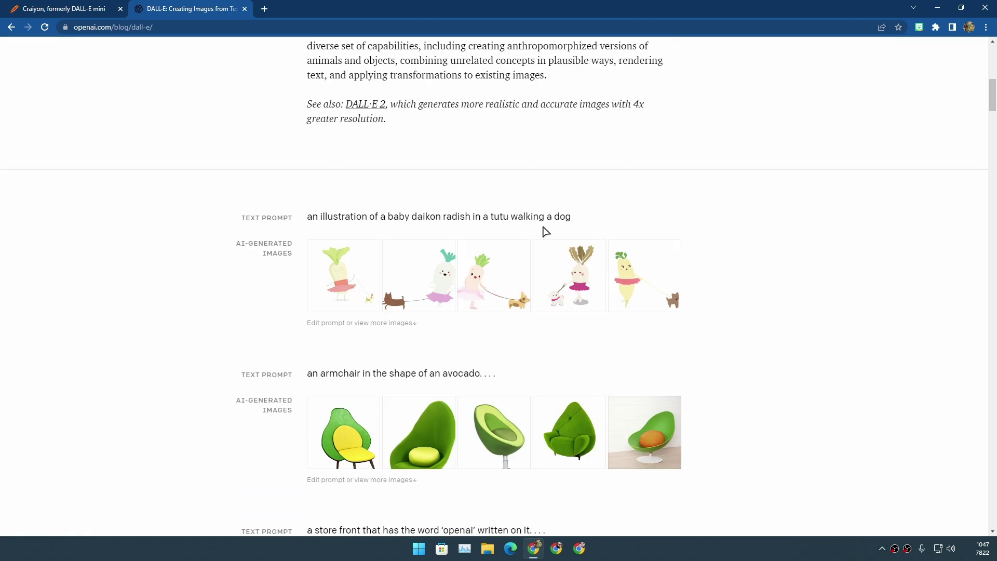
pyautogui.scroll(-2, 338, 262)
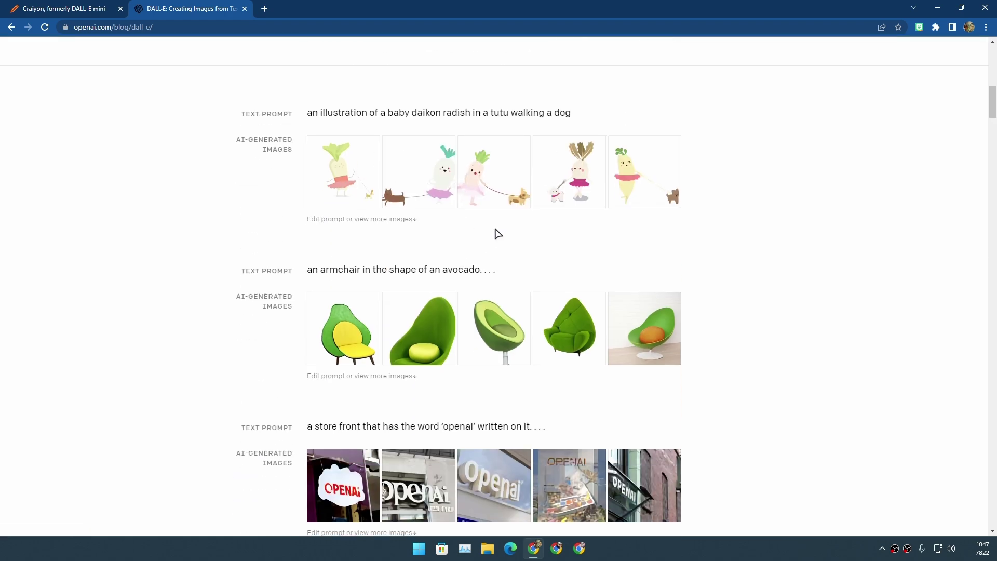
pyautogui.scroll(-3, 363, 319)
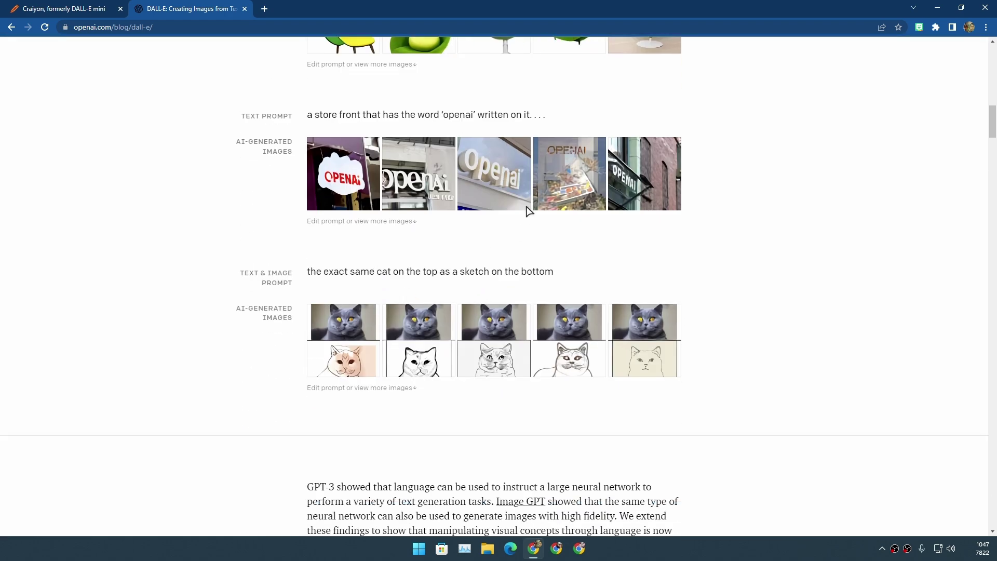
pyautogui.scroll(4, 345, 221)
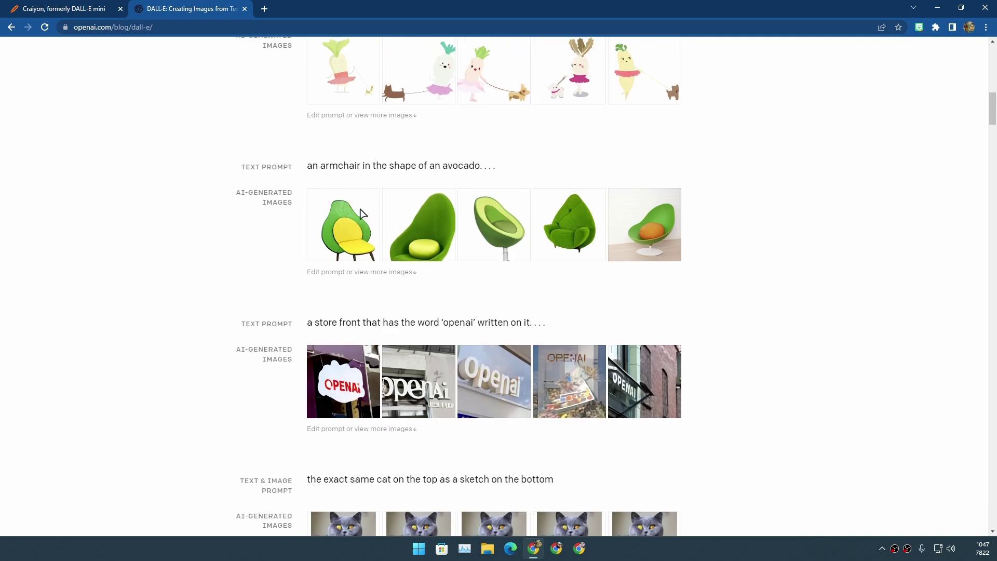
pyautogui.scroll(5, 272, 165)
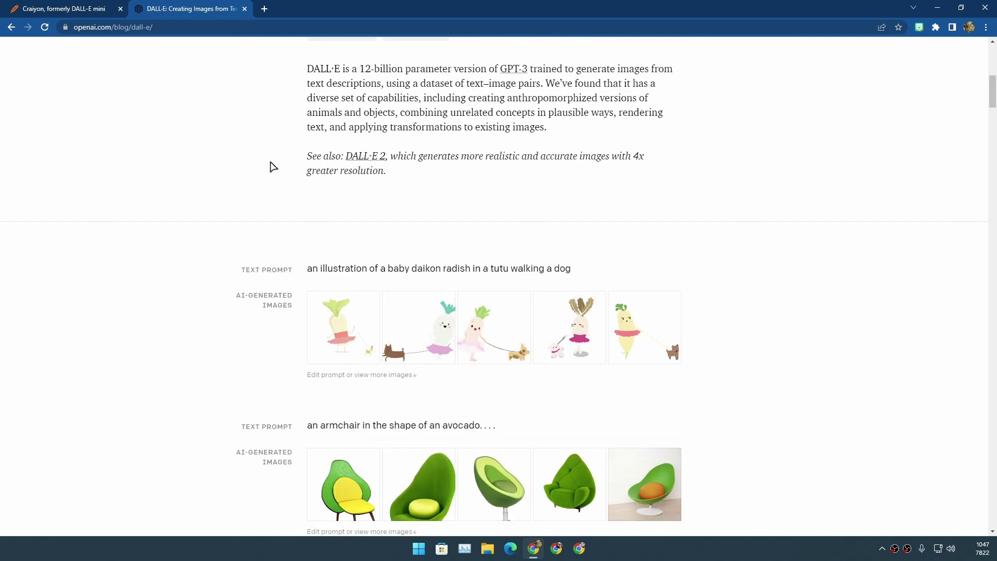
pyautogui.click(70, 8)
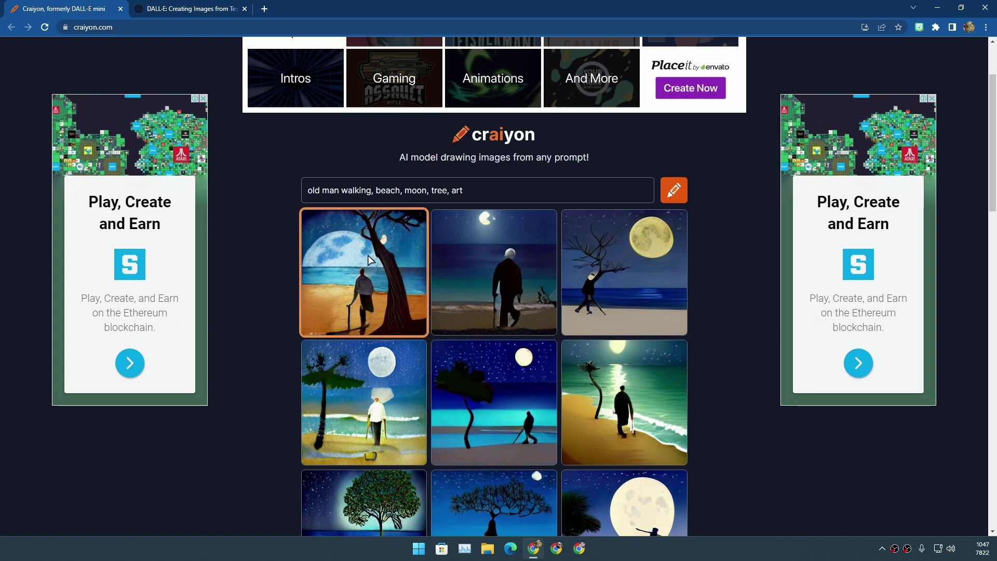
# Step: Enlarge and close the man-under-the-tree and huge-full-moon images
pyautogui.scroll(2, 276, 209)
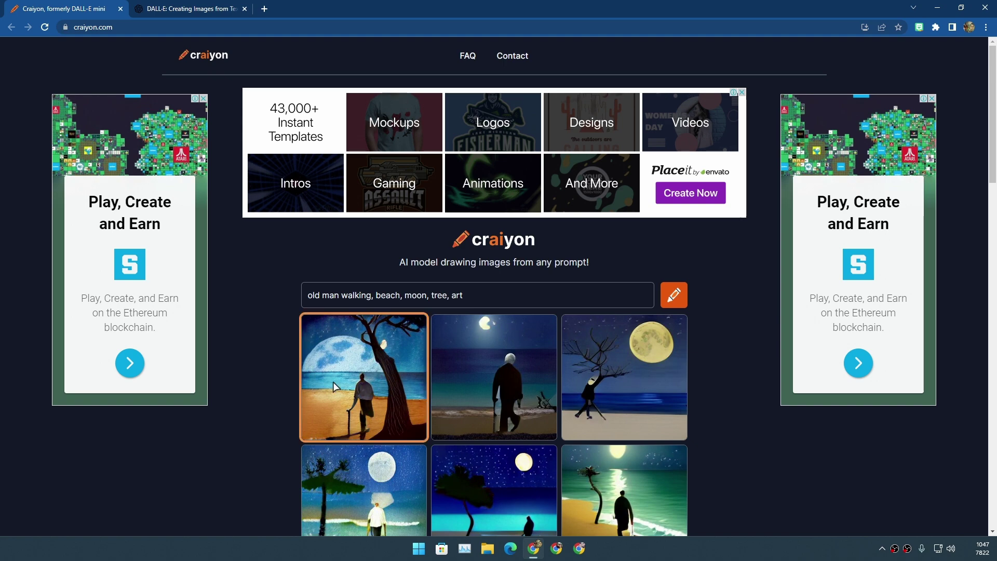
pyautogui.scroll(-2, 615, 360)
pyautogui.scroll(-2, 614, 360)
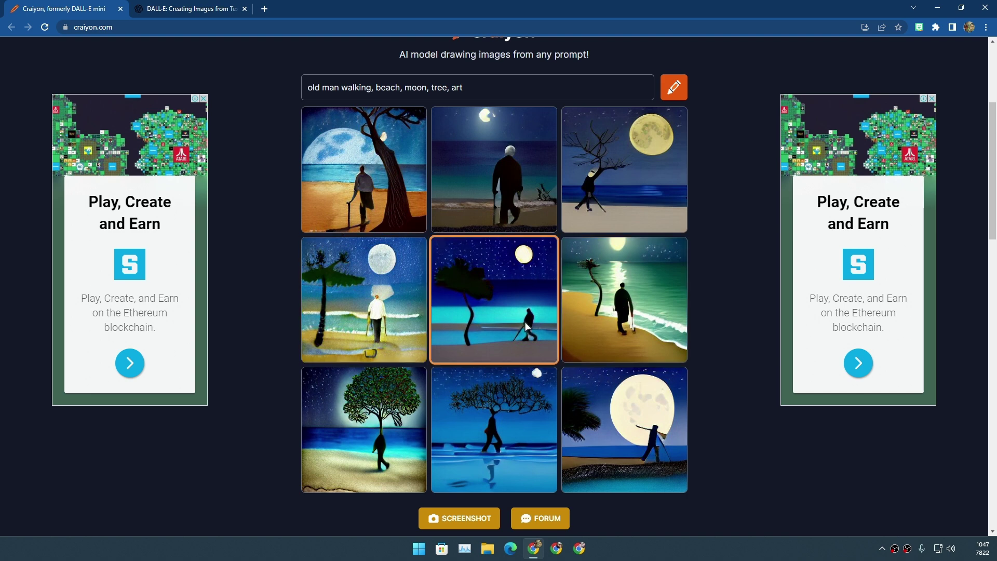
pyautogui.click(418, 226)
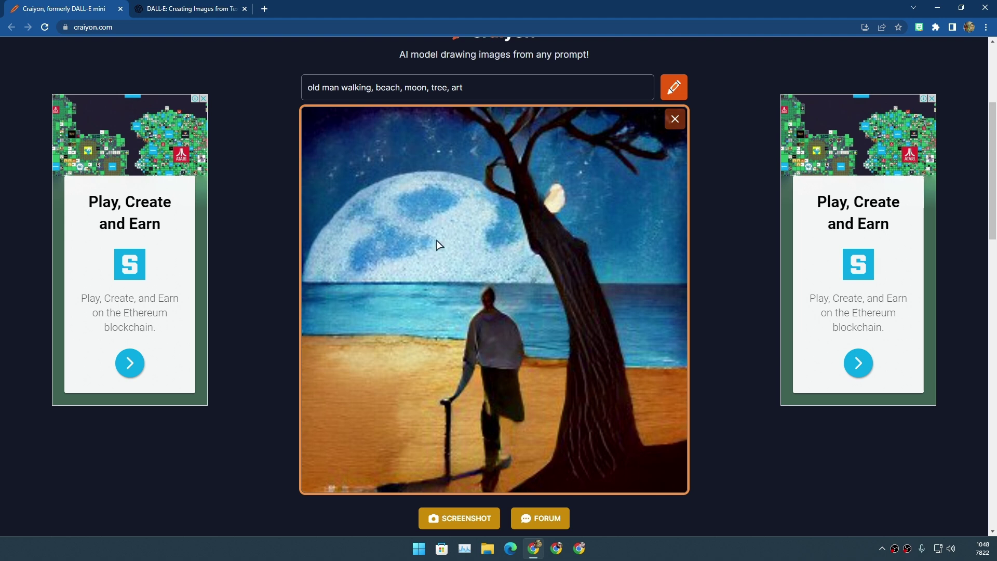
pyautogui.click(675, 119)
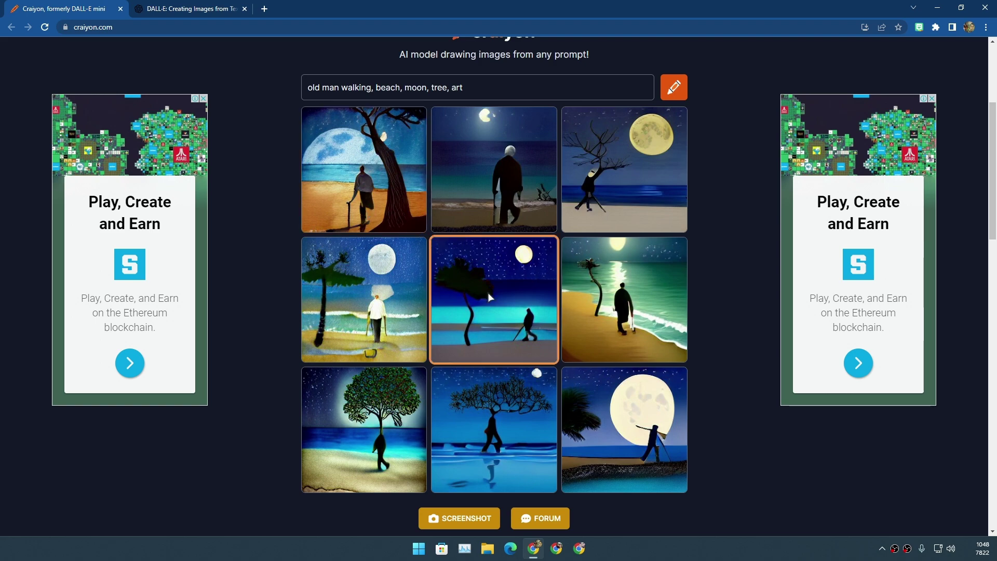
pyautogui.click(630, 403)
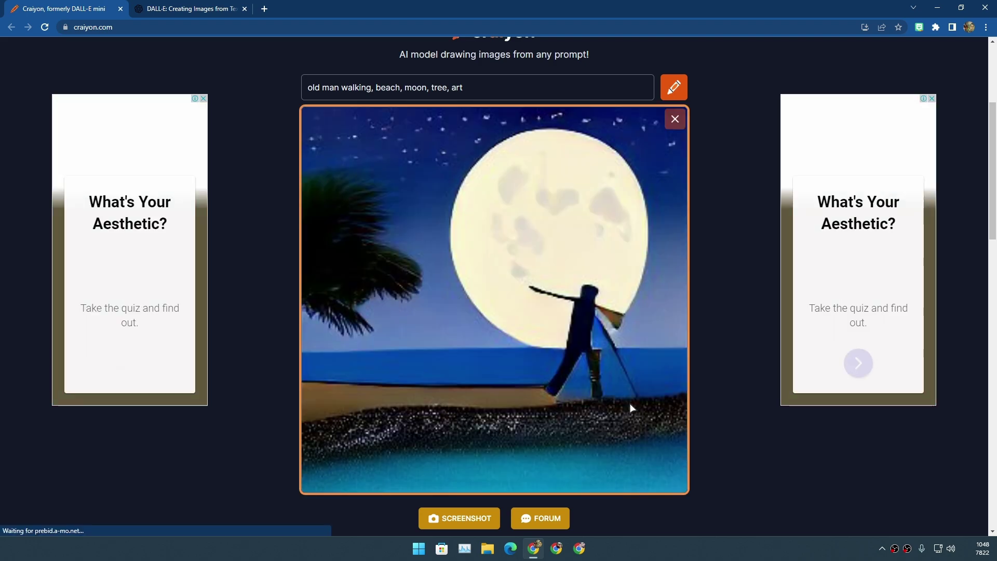
pyautogui.click(674, 118)
# Step: Enlarge the night-beach walker and two walker-under-tree images, then scroll back to the grid's top
pyautogui.click(627, 317)
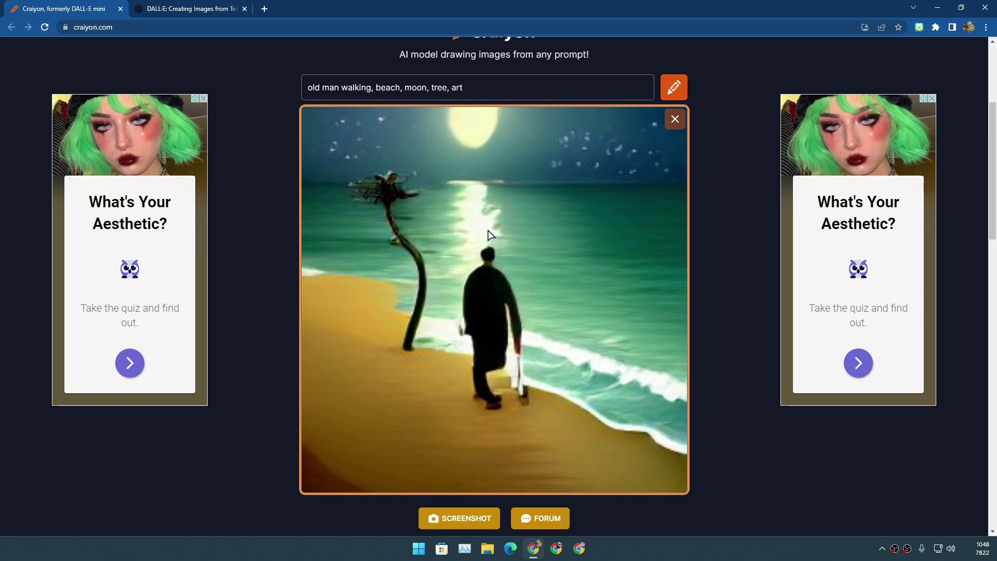
pyautogui.click(674, 119)
pyautogui.click(489, 344)
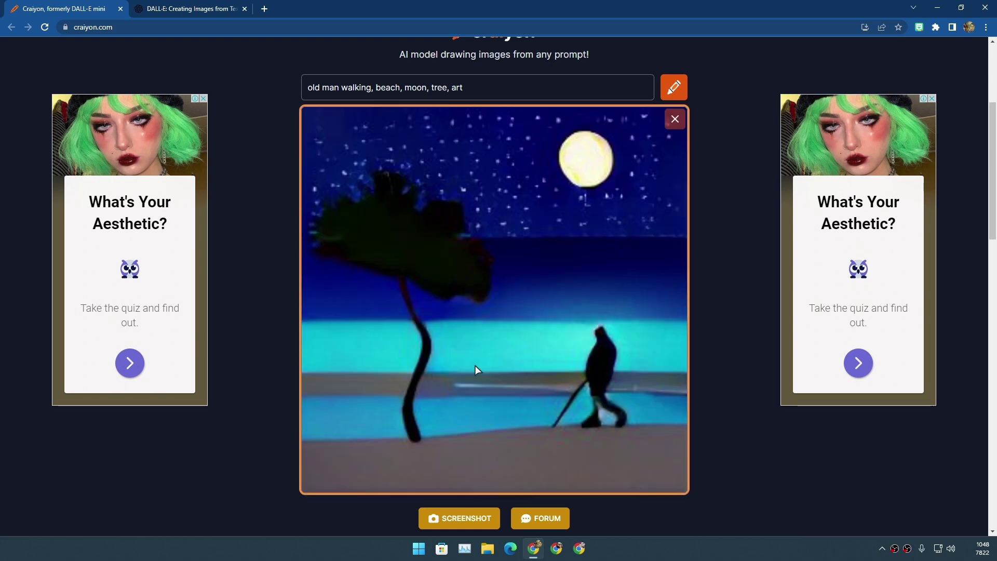
pyautogui.click(675, 121)
pyautogui.scroll(-2, 547, 295)
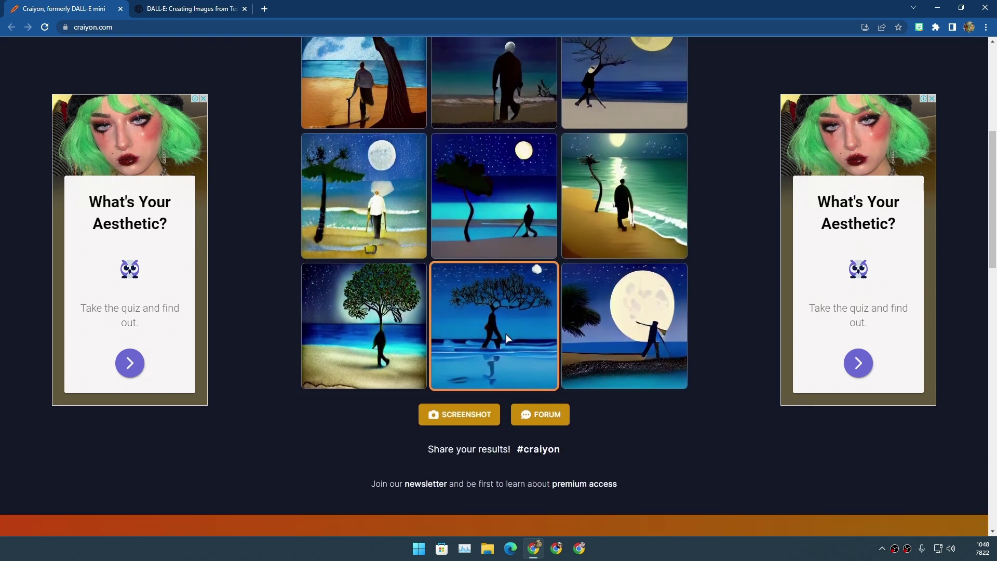
pyautogui.click(505, 334)
pyautogui.scroll(4, 621, 179)
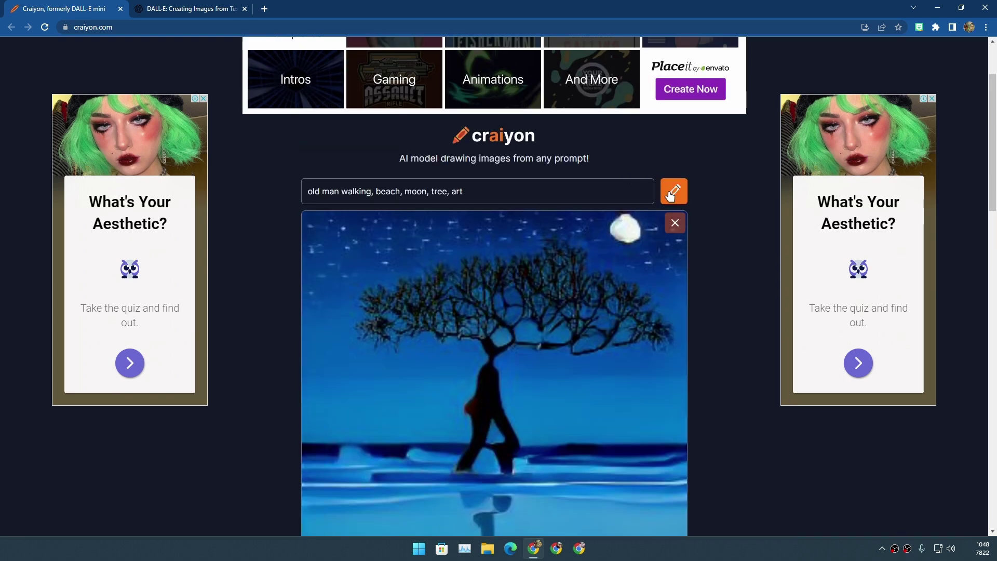
pyautogui.click(673, 223)
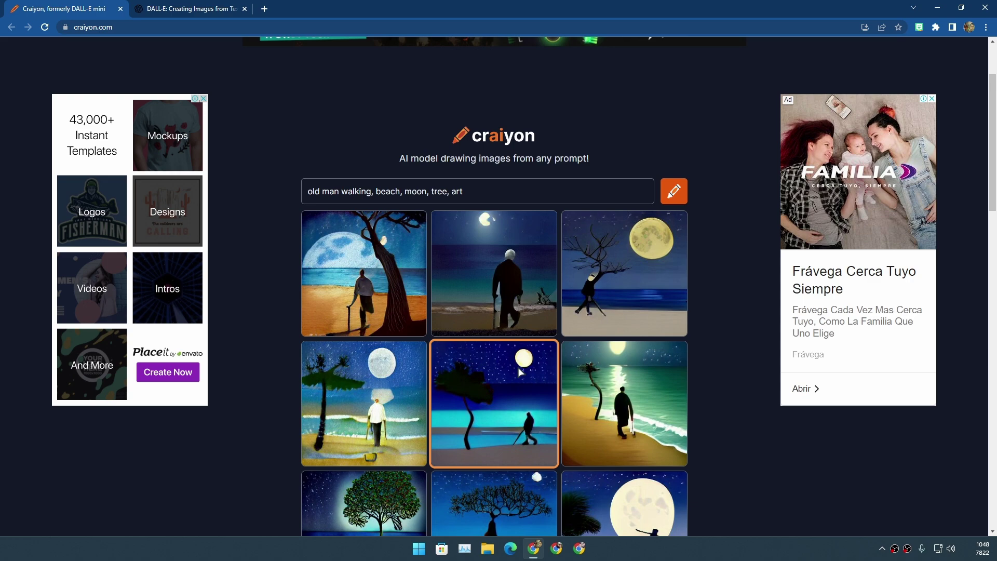
pyautogui.scroll(-5, 518, 366)
pyautogui.scroll(2, 504, 319)
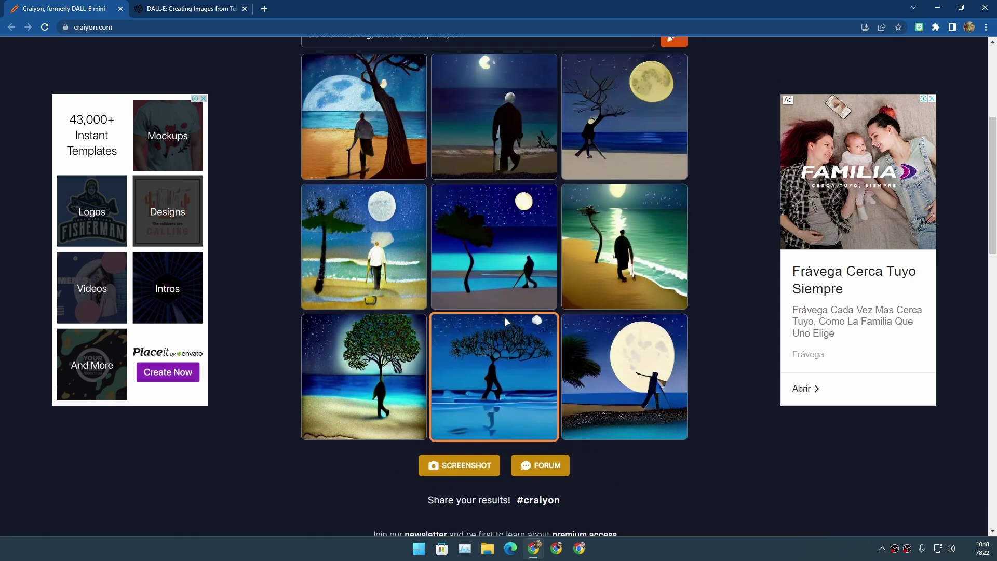
pyautogui.scroll(5, 495, 293)
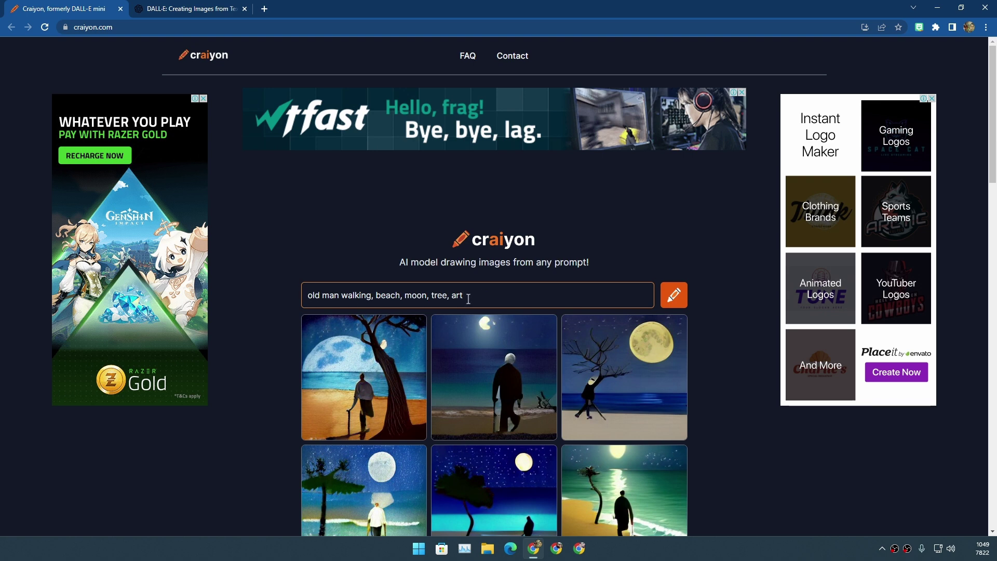
# Step: Regenerate nine new images from the unchanged prompt 'old man walking, beach, moon, tree, art'
pyautogui.moveTo(468, 299); pyautogui.dragTo(291, 303)
pyautogui.click(509, 287)
pyautogui.click(673, 295)
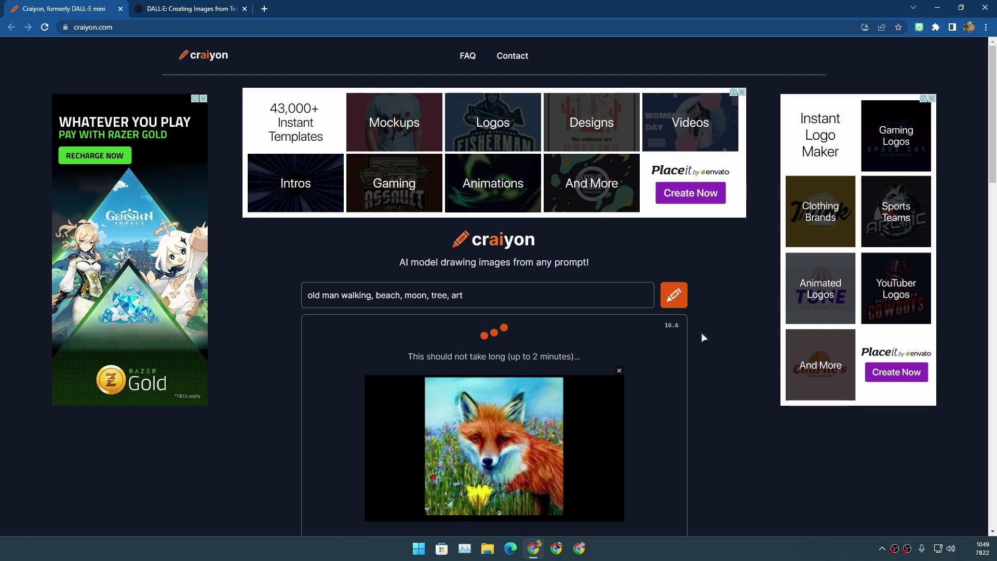
# Step: Enlarge and close the first new beach image and the figure on the golden moonlit beach
pyautogui.scroll(-3, 476, 137)
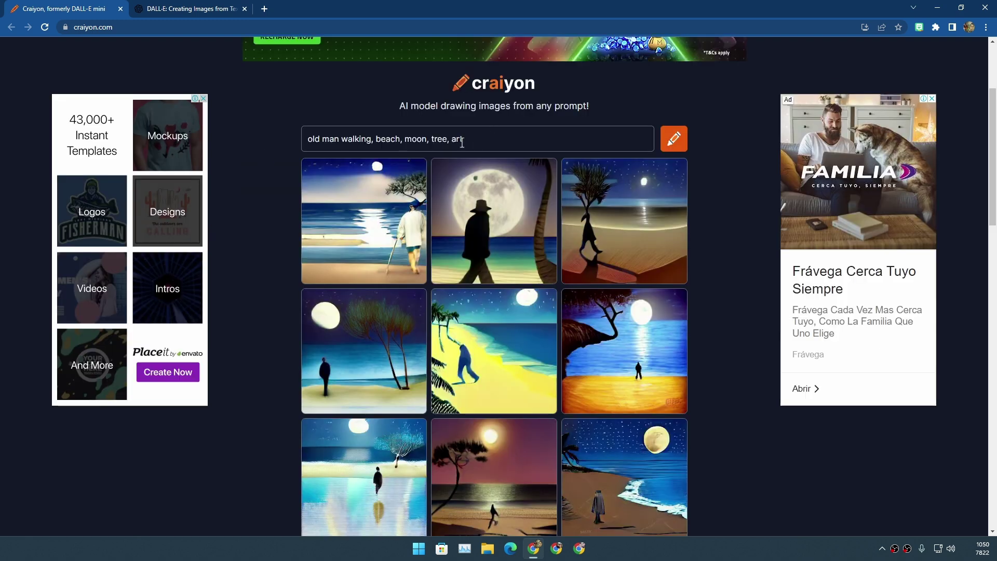
pyautogui.click(381, 233)
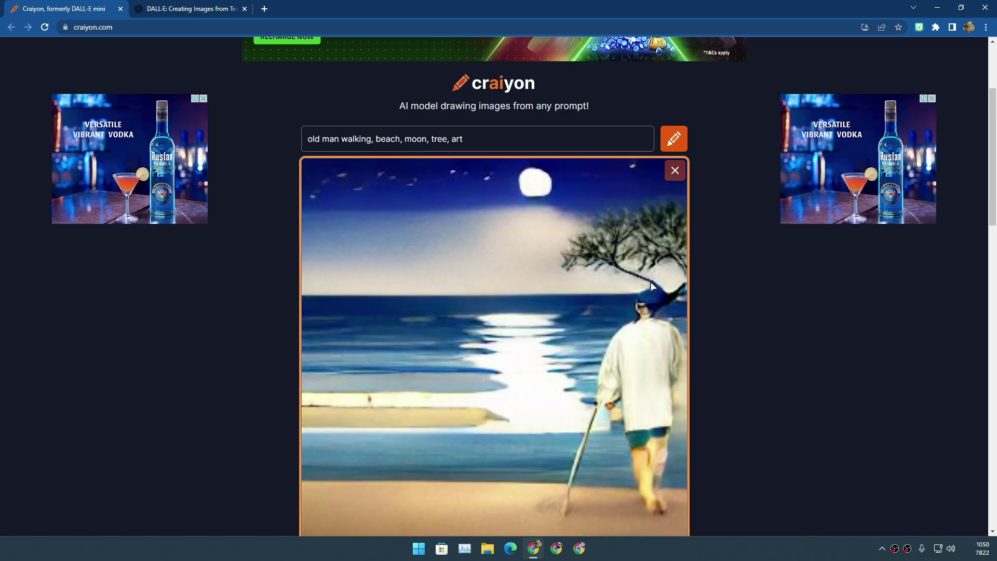
pyautogui.click(674, 170)
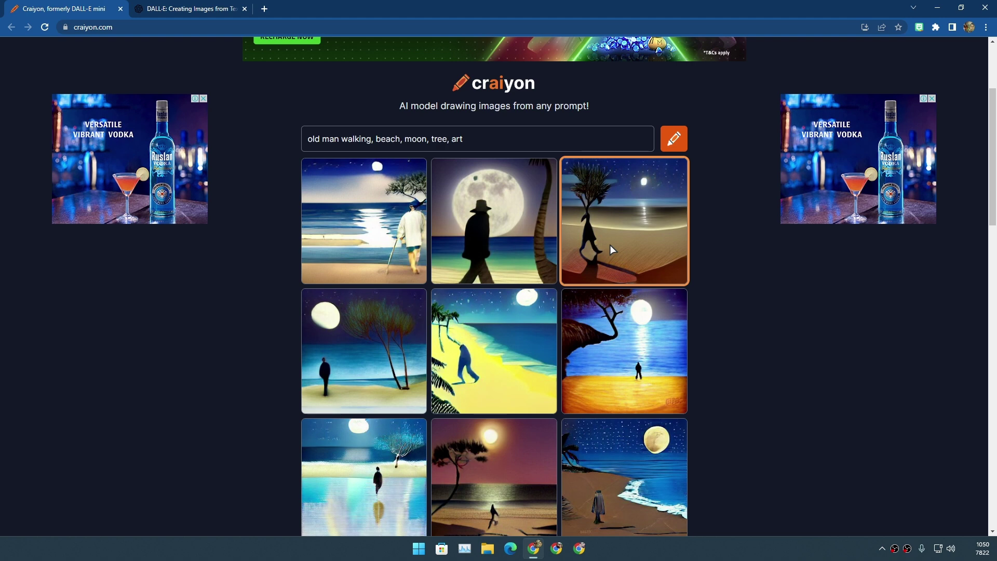
pyautogui.scroll(-3, 609, 244)
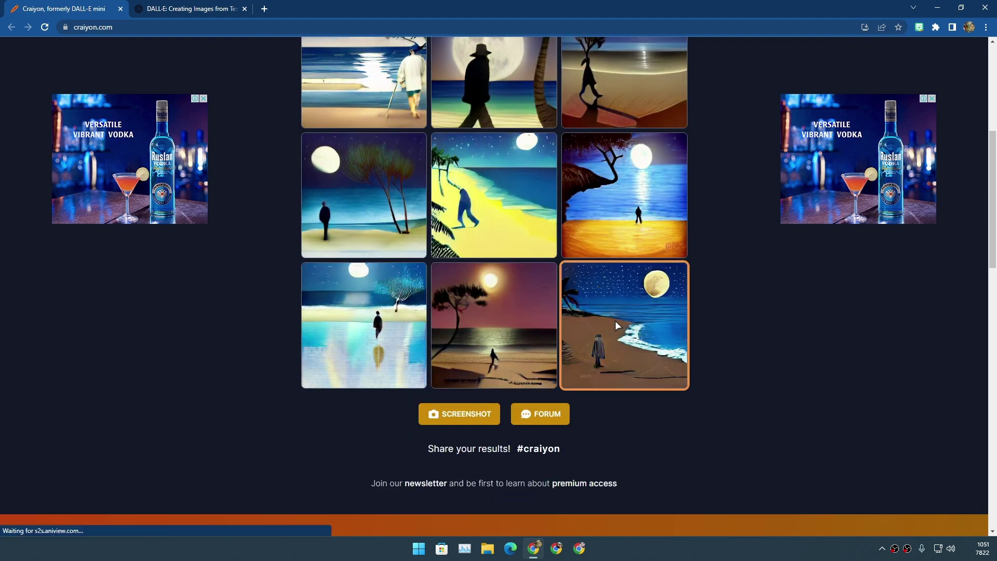
pyautogui.scroll(5, 493, 310)
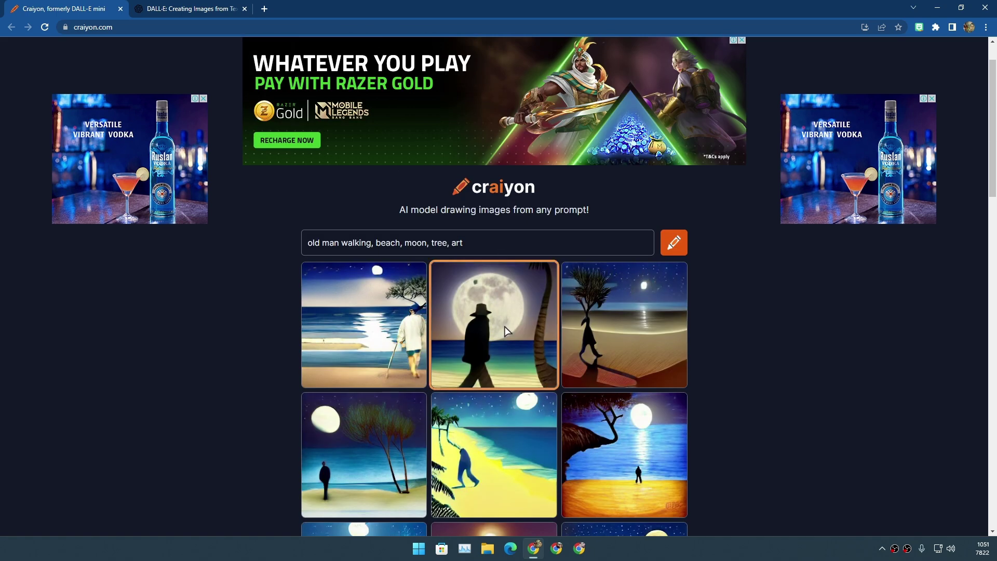
pyautogui.scroll(-4, 505, 325)
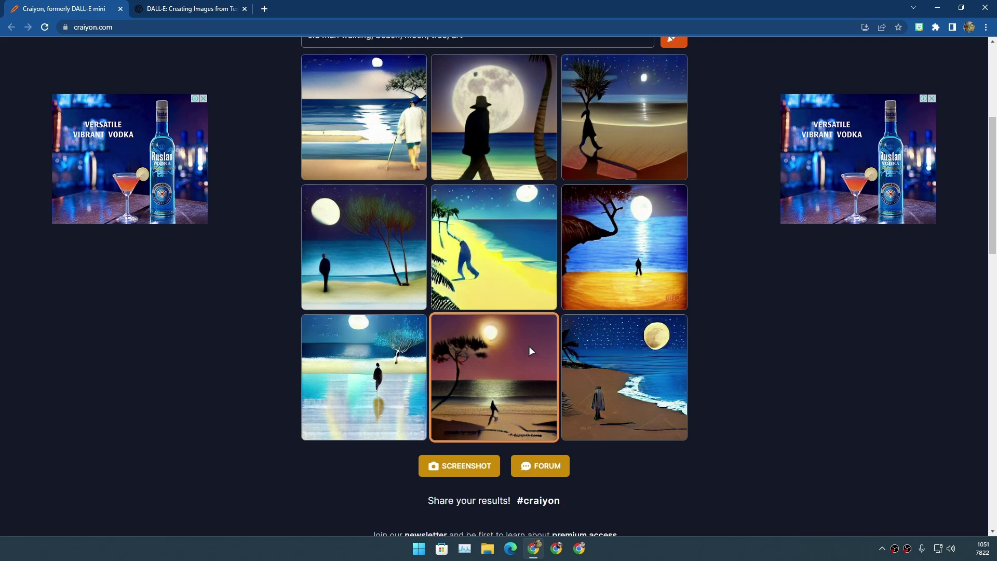
pyautogui.scroll(3, 522, 364)
pyautogui.scroll(-3, 523, 364)
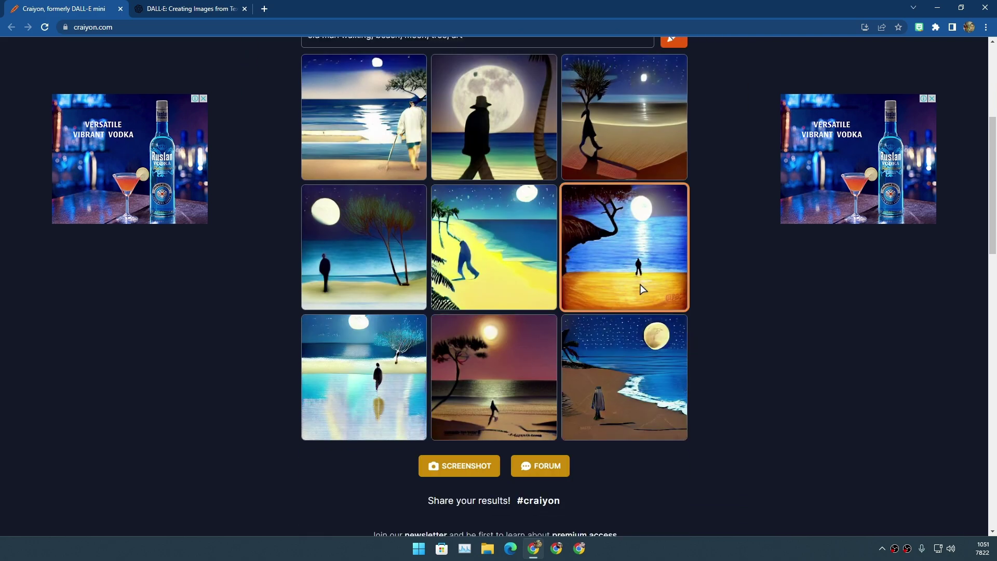
pyautogui.click(674, 276)
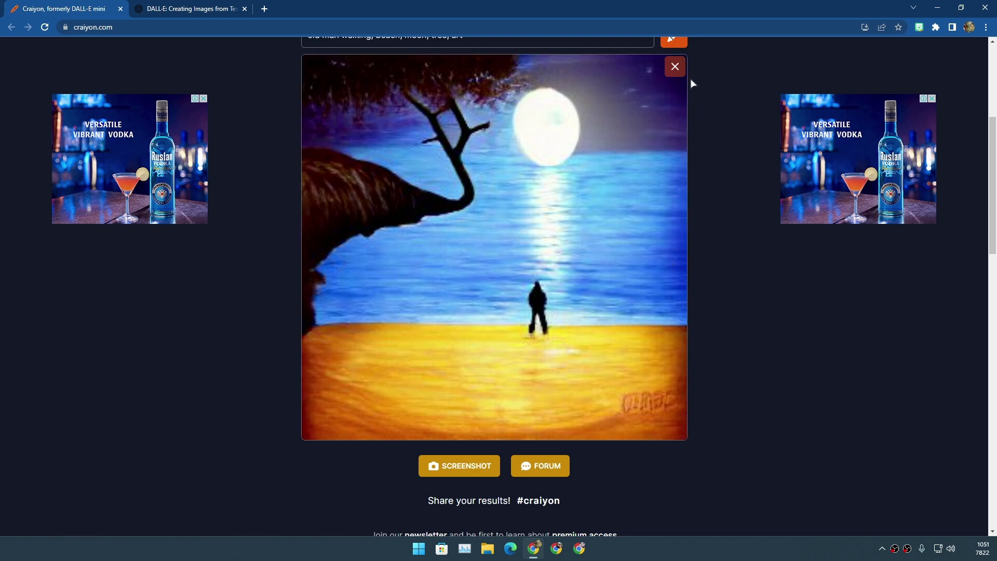
pyautogui.click(675, 66)
pyautogui.scroll(1, 587, 265)
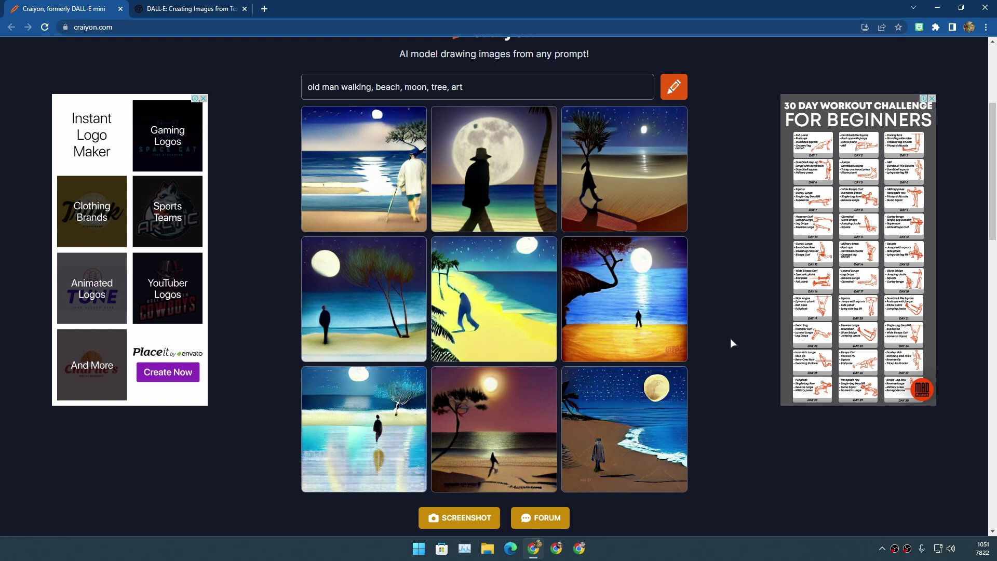
pyautogui.moveTo(757, 6); pyautogui.dragTo(665, 325)
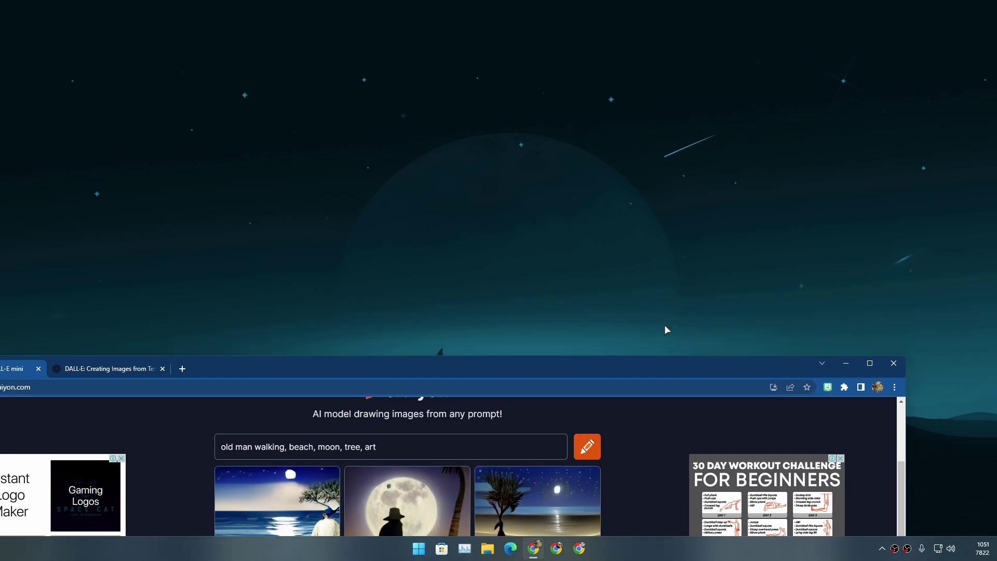
pyautogui.click(846, 363)
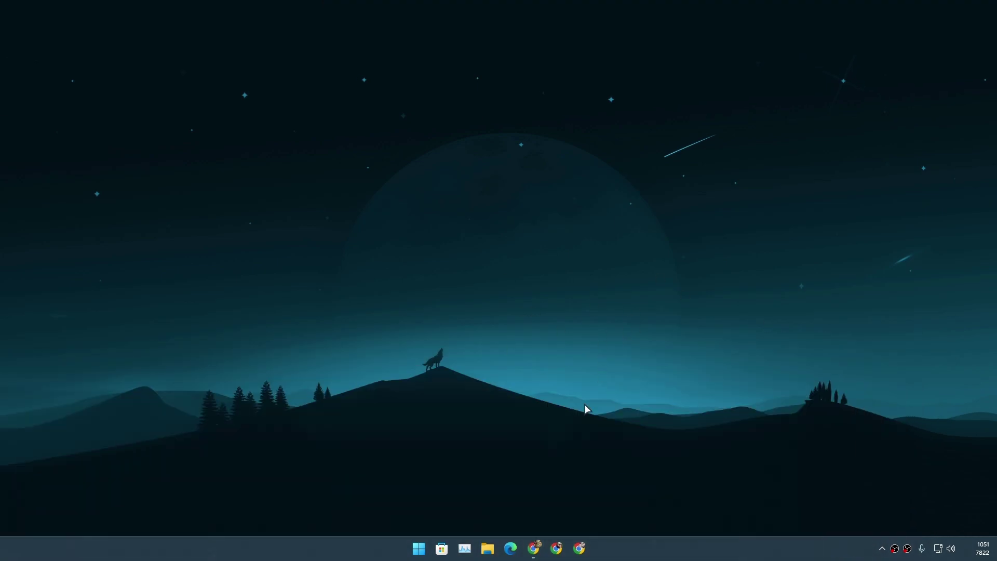
pyautogui.click(533, 547)
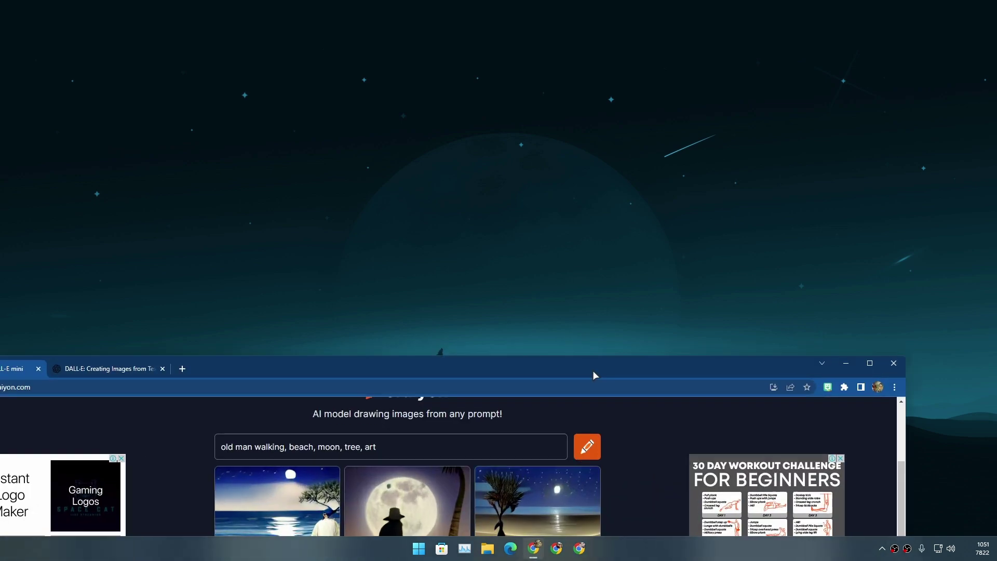
pyautogui.moveTo(649, 372); pyautogui.dragTo(763, 5)
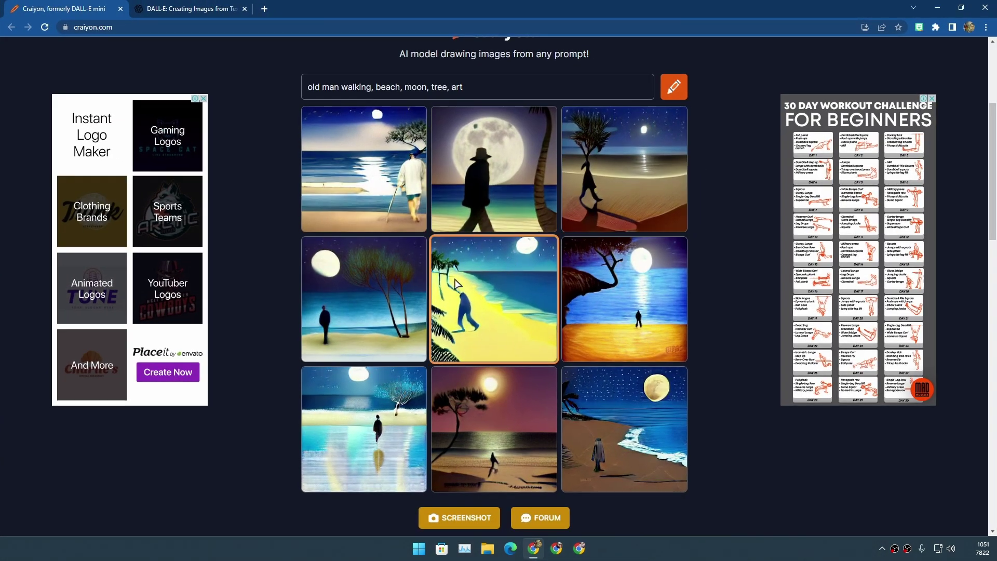
pyautogui.moveTo(649, 6); pyautogui.dragTo(514, 4)
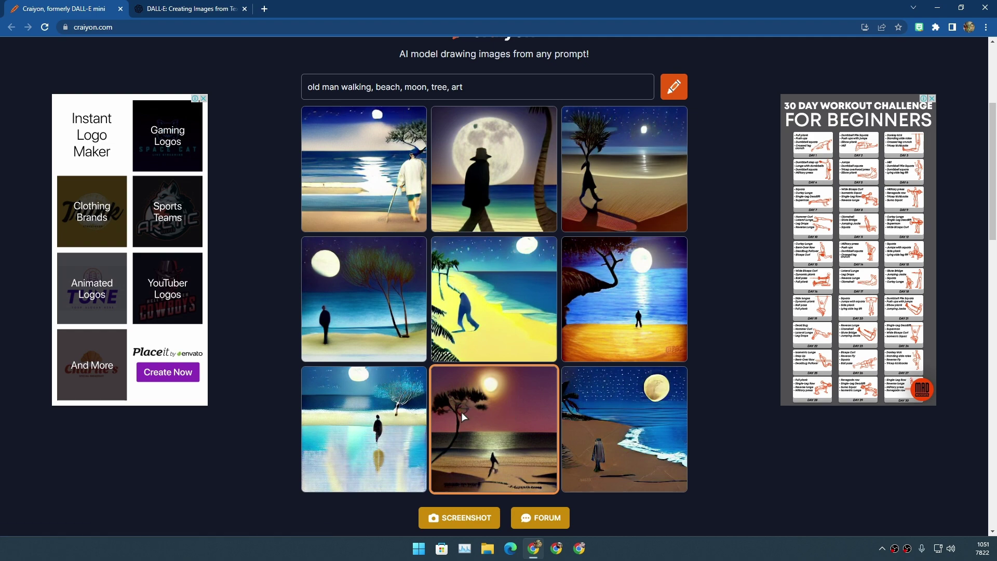
pyautogui.scroll(-3, 461, 412)
pyautogui.scroll(7, 531, 241)
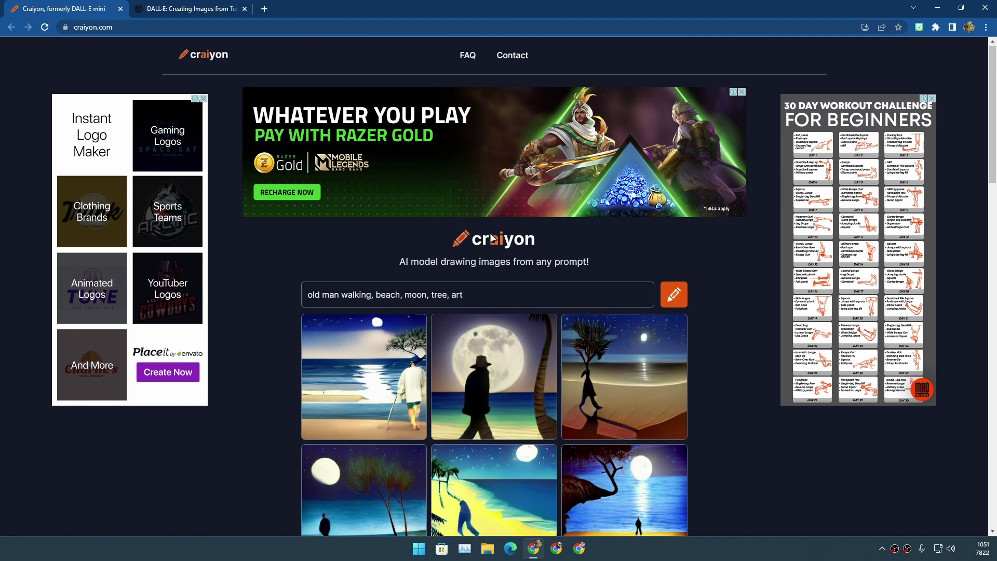
# Step: Select the whole prompt and scroll over the nine-image 'man screaming' results
pyautogui.click(476, 294)
pyautogui.hotkey('ctrl', 'a')
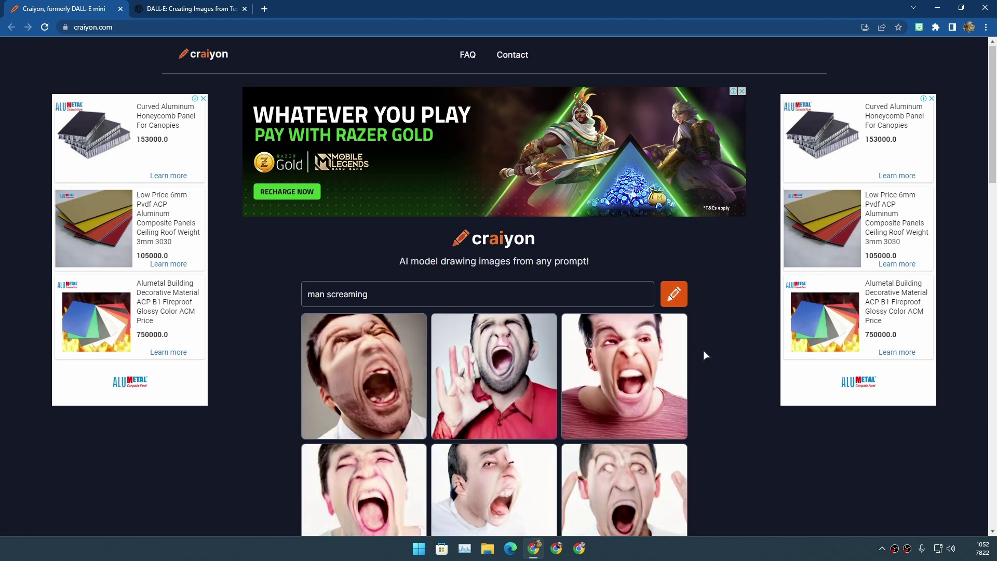
pyautogui.scroll(-2, 704, 349)
pyautogui.scroll(-4, 707, 340)
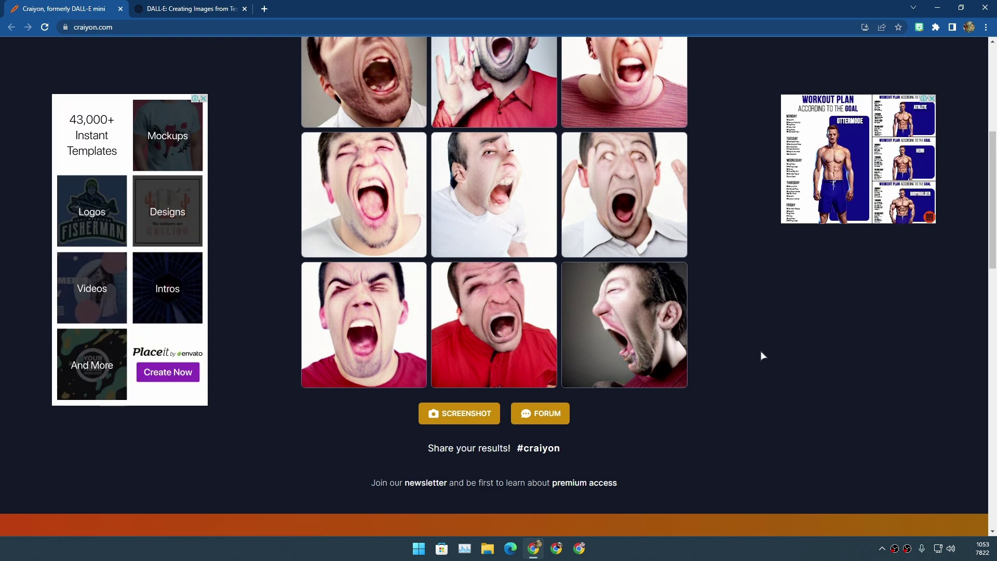
pyautogui.scroll(1, 700, 357)
pyautogui.scroll(2, 700, 357)
# Step: Enlarge and close the second and top-left 'man screaming' images, then scroll down the page
pyautogui.click(540, 218)
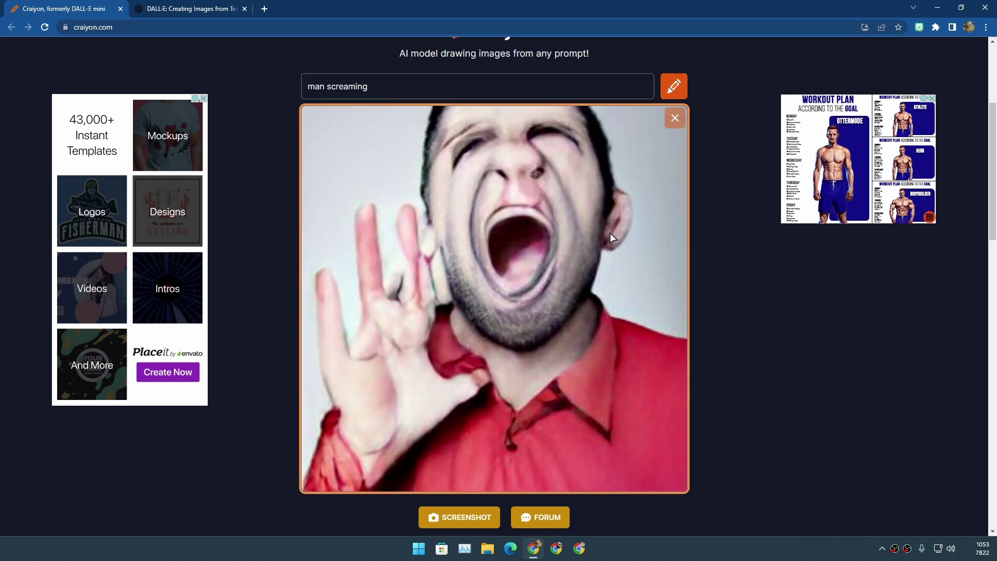
pyautogui.click(674, 116)
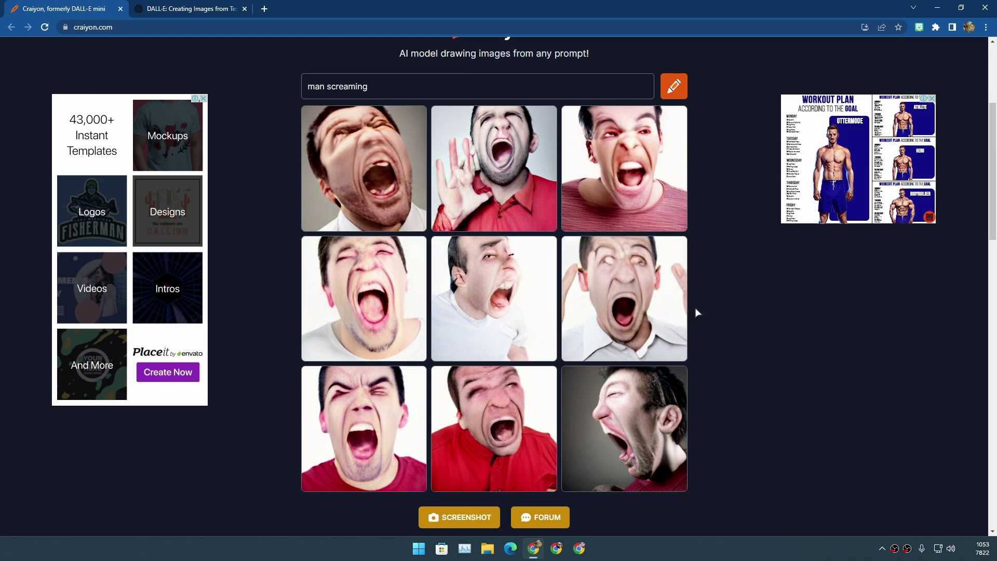
pyautogui.click(387, 205)
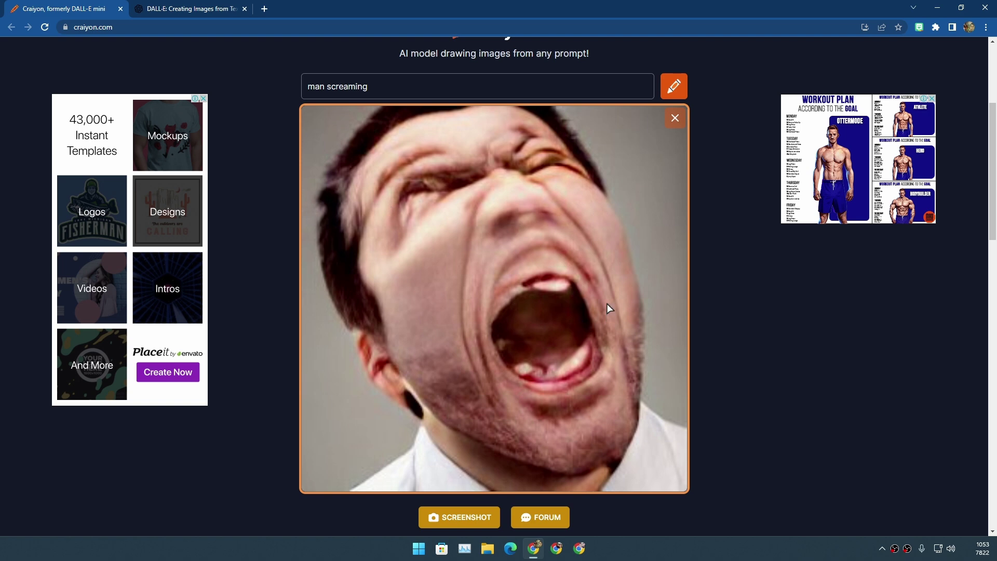
pyautogui.click(675, 119)
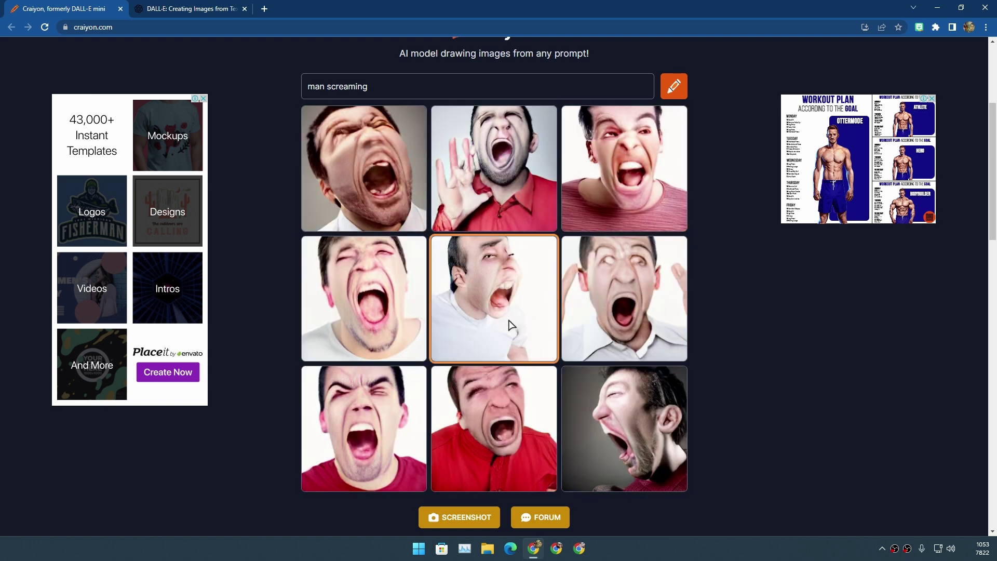
pyautogui.scroll(-2, 511, 325)
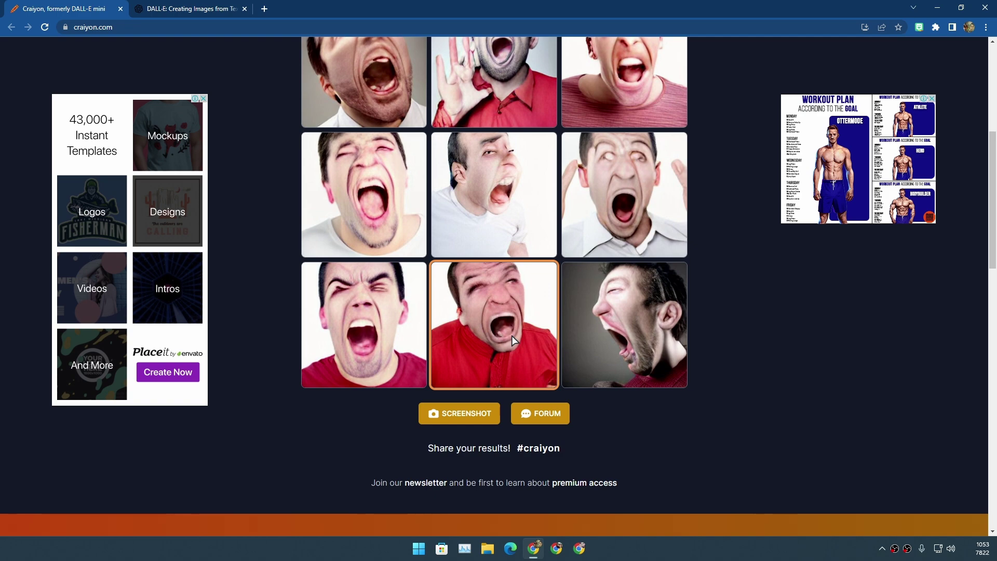
pyautogui.scroll(2, 643, 332)
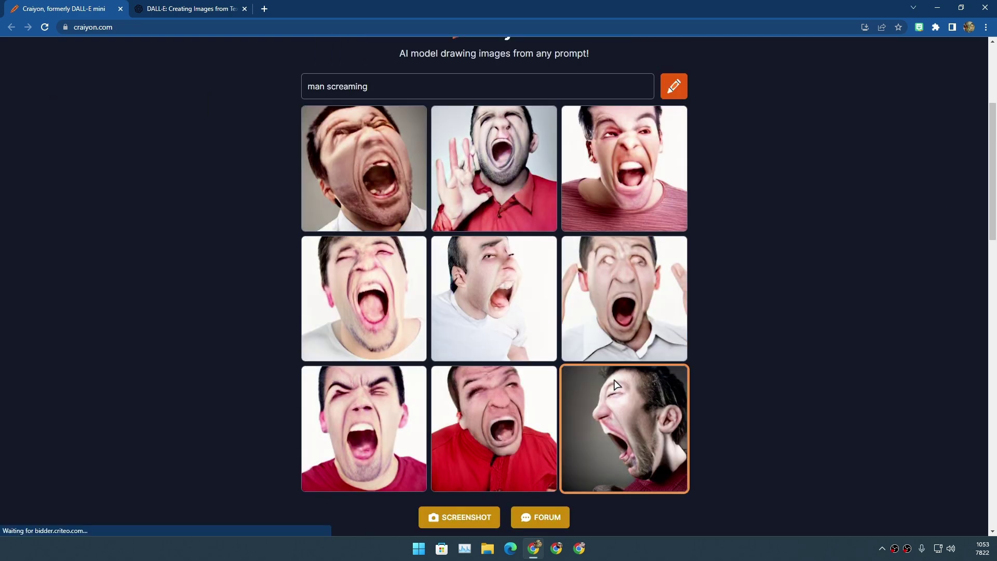
pyautogui.scroll(-2, 616, 384)
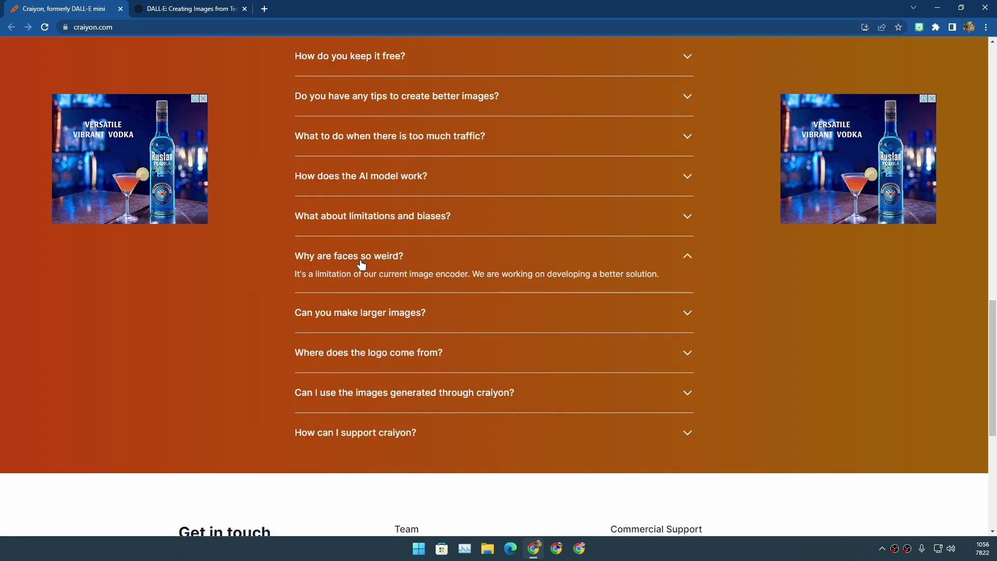
pyautogui.click(360, 263)
pyautogui.click(364, 263)
pyautogui.moveTo(662, 276); pyautogui.dragTo(296, 280)
pyautogui.click(550, 282)
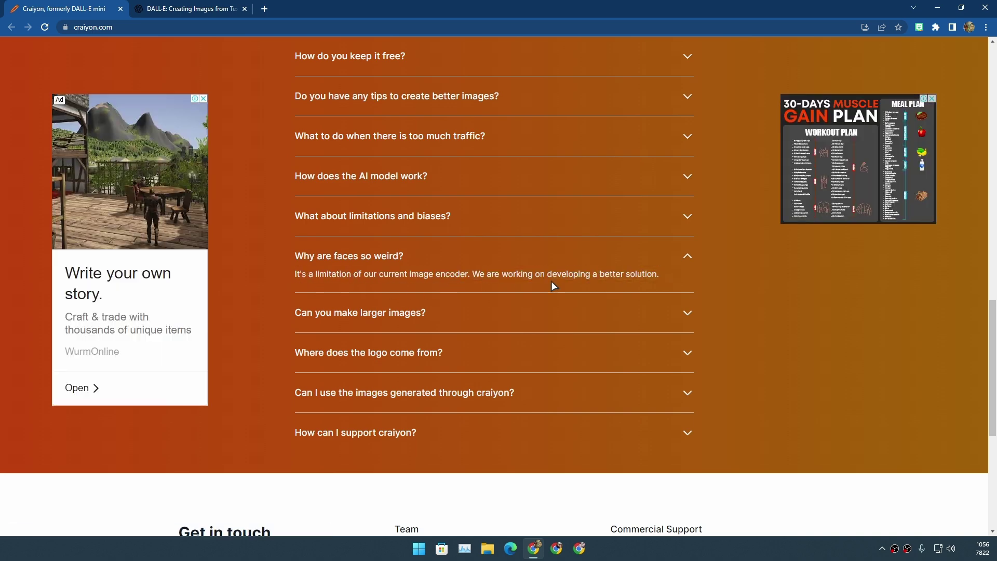
# Step: View the top-left multicoloured portrait twice and the black-and-white portrait enlarged from the 'man, art' grid
pyautogui.scroll(15, 582, 285)
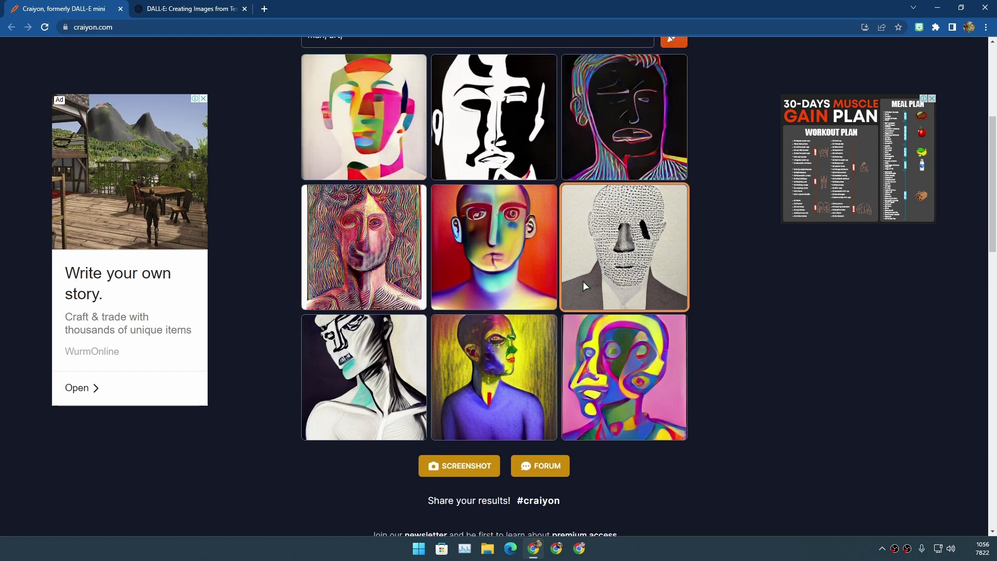
pyautogui.click(367, 138)
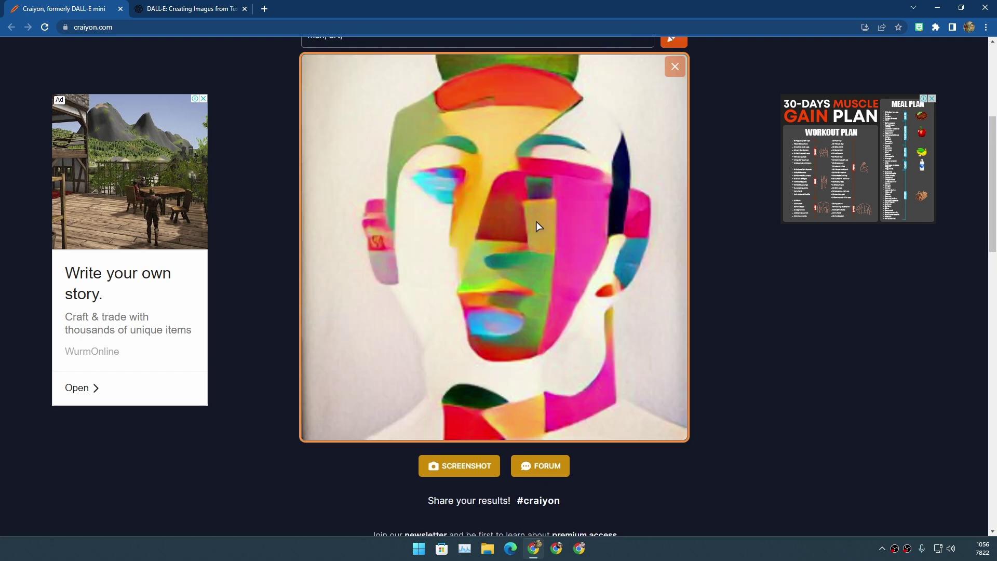
pyautogui.click(673, 67)
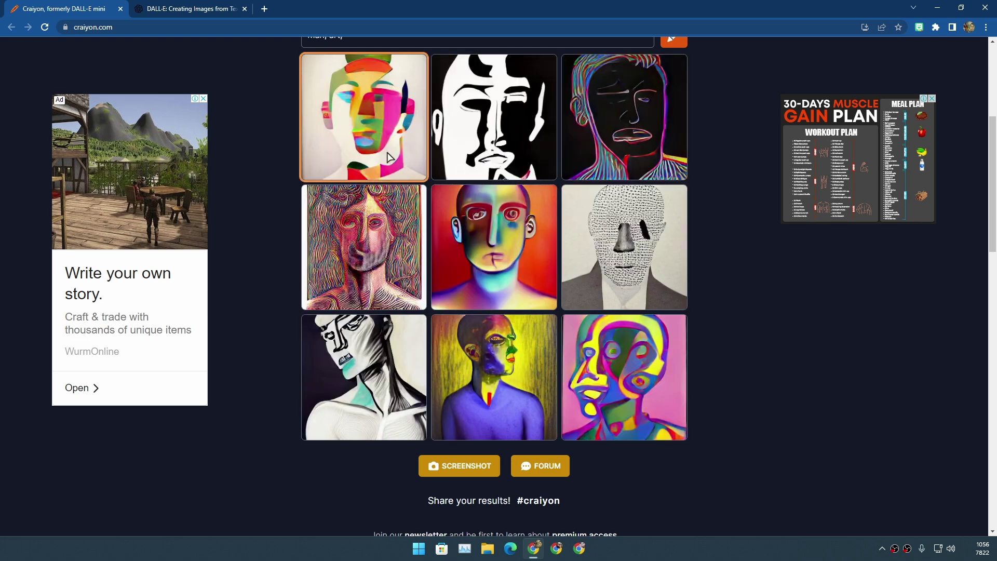
pyautogui.click(395, 123)
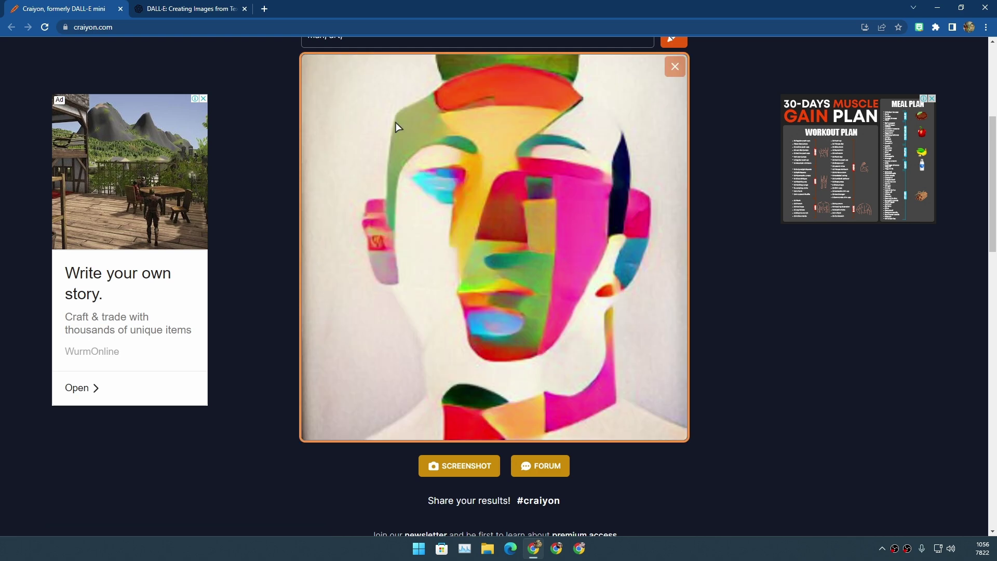
pyautogui.click(675, 68)
pyautogui.click(511, 151)
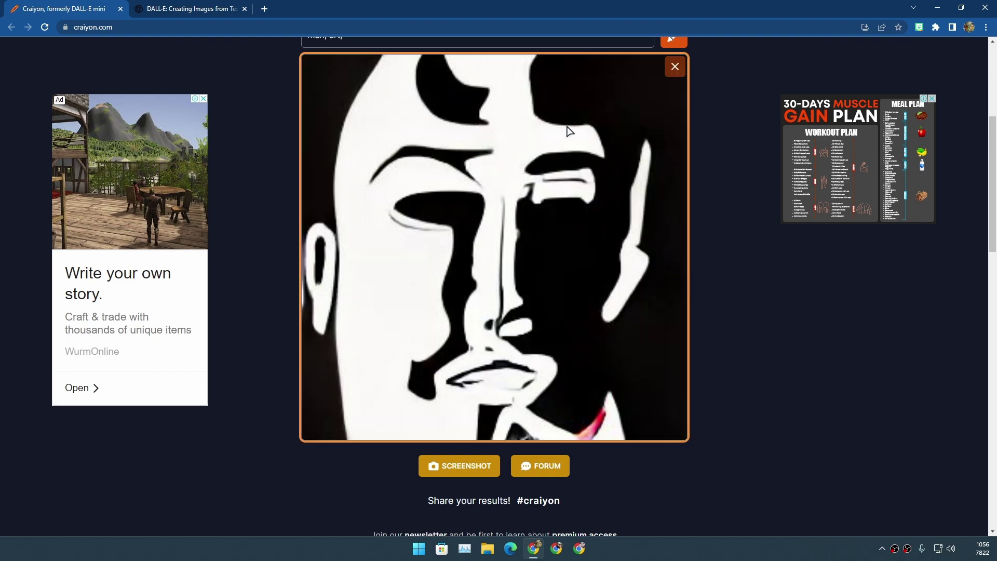
pyautogui.click(674, 69)
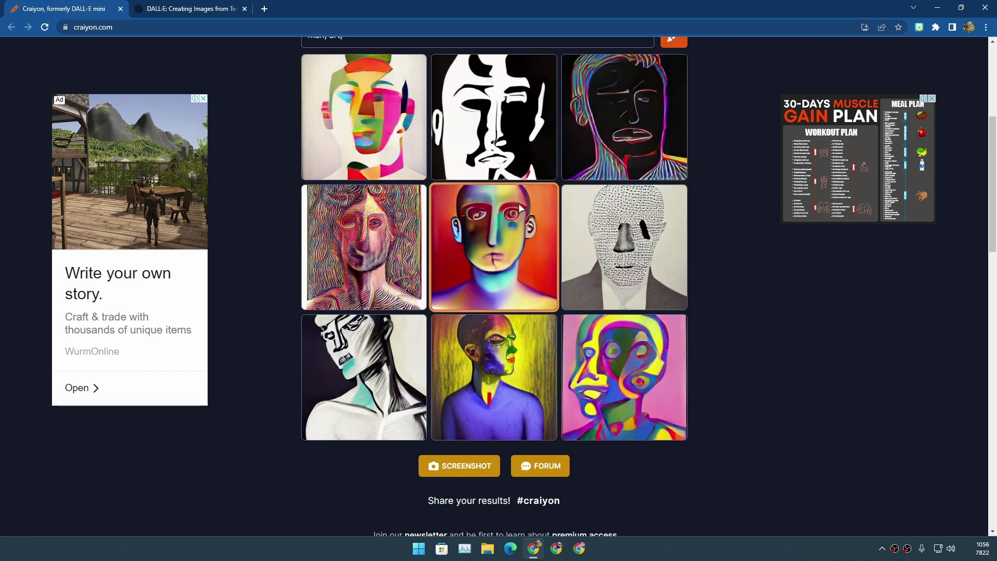
# Step: View the centre portrait enlarged twice, ending on the purple-and-yellow bottom-centre portrait
pyautogui.click(490, 251)
pyautogui.click(675, 67)
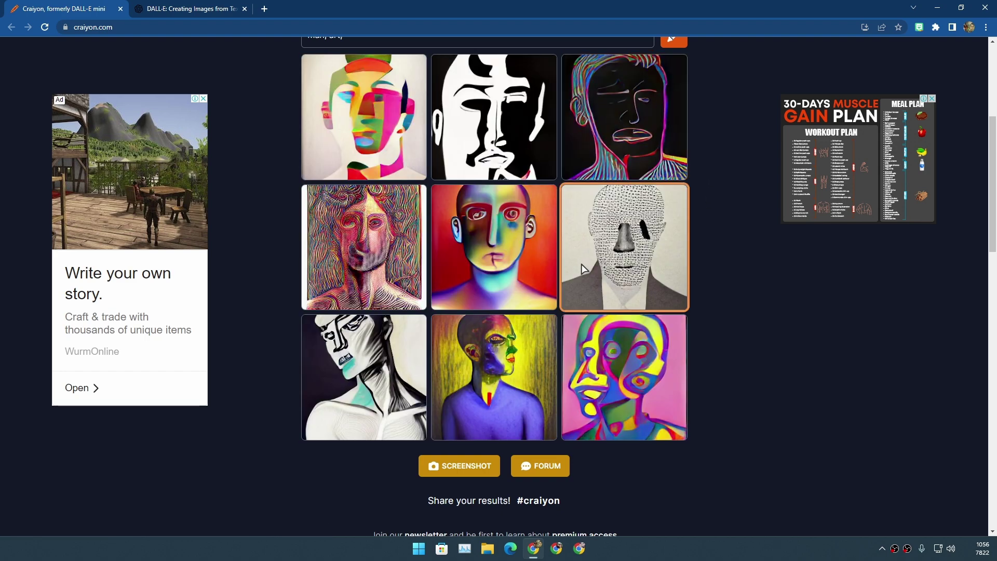
pyautogui.click(506, 281)
pyautogui.click(673, 69)
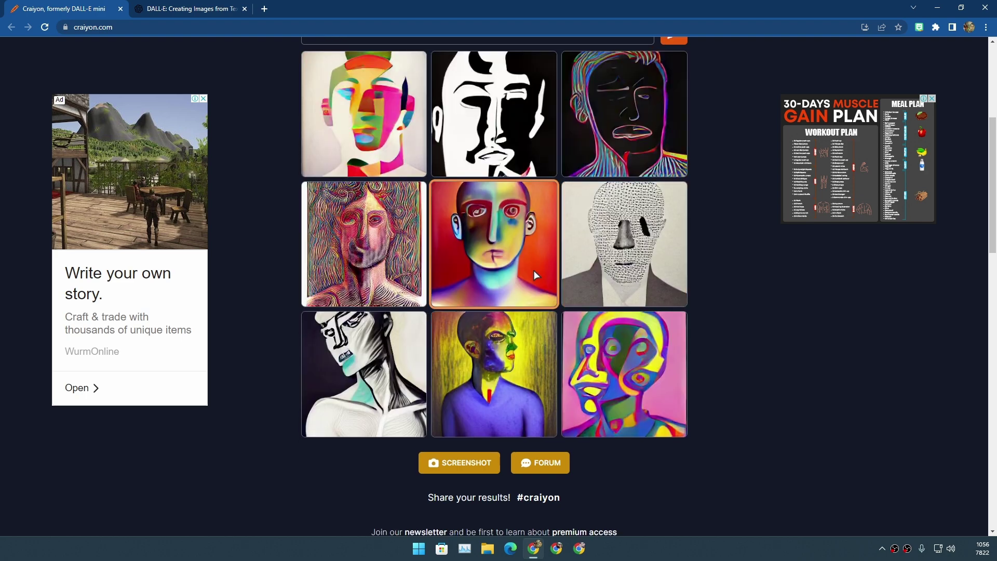
pyautogui.scroll(-2, 519, 278)
pyautogui.click(499, 284)
pyautogui.scroll(3, 620, 235)
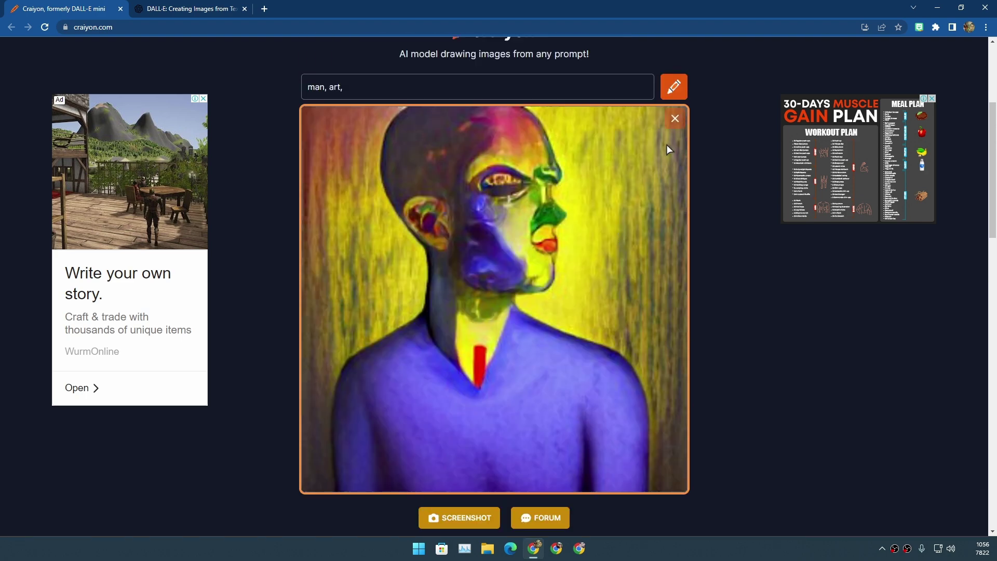
# Step: Close the enlarged portrait and scroll through the DALL-E blog's results with Ctrl+Tab
pyautogui.click(671, 123)
pyautogui.hotkey('ctrl', 'Tab')
pyautogui.scroll(-2, 445, 282)
pyautogui.scroll(5, 445, 283)
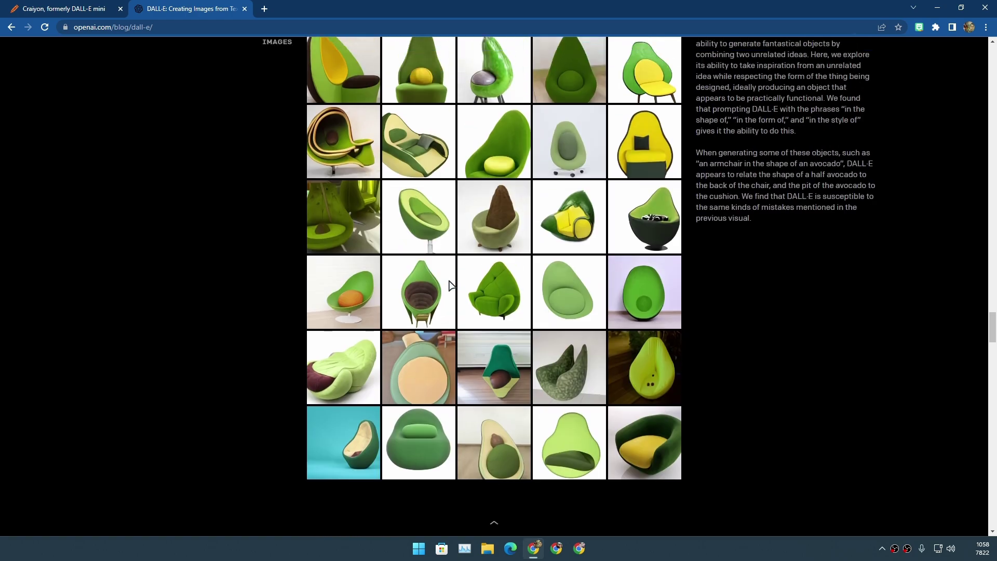
pyautogui.scroll(-10, 440, 275)
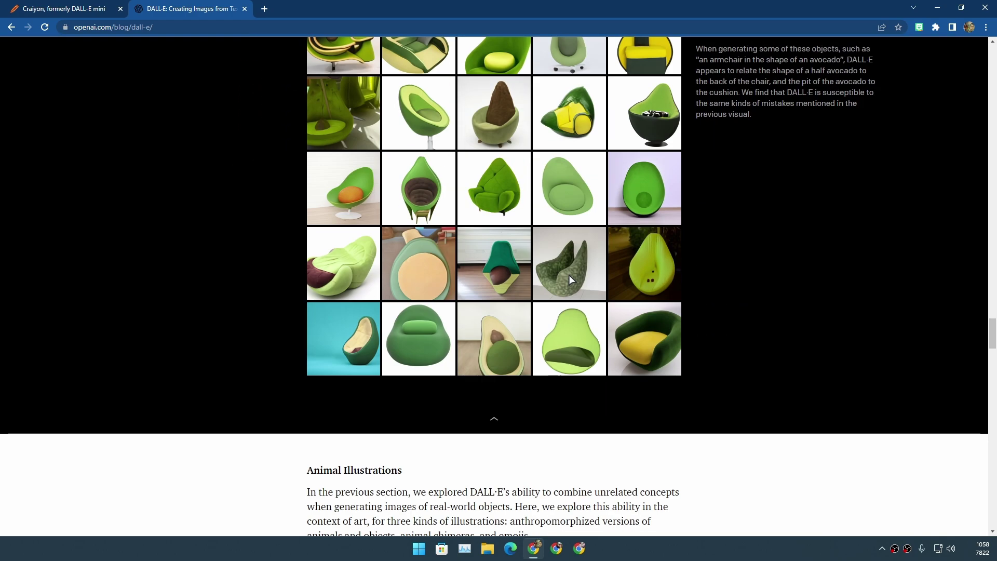
pyautogui.scroll(-5, 568, 282)
pyautogui.scroll(-20, 564, 278)
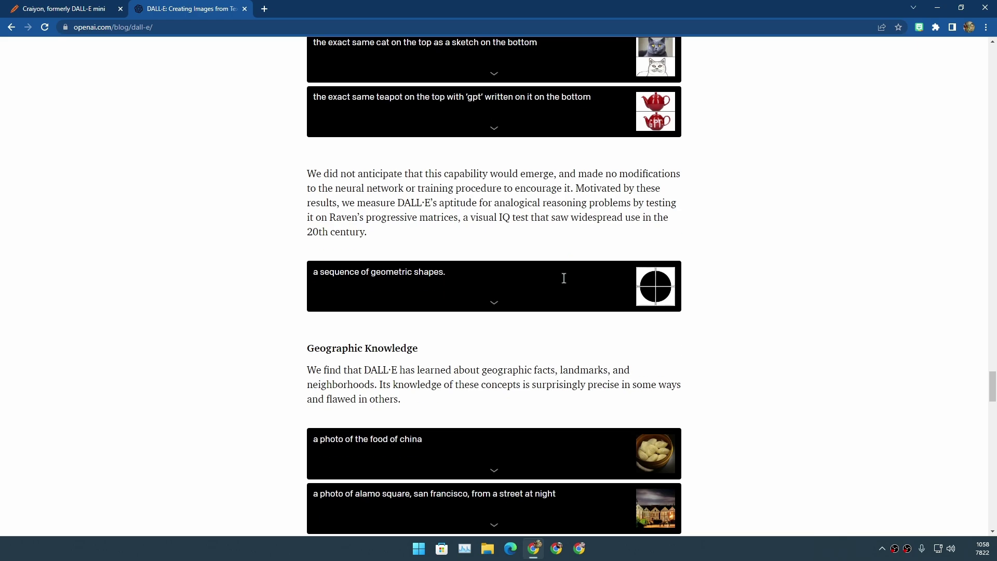
pyautogui.scroll(-7, 565, 282)
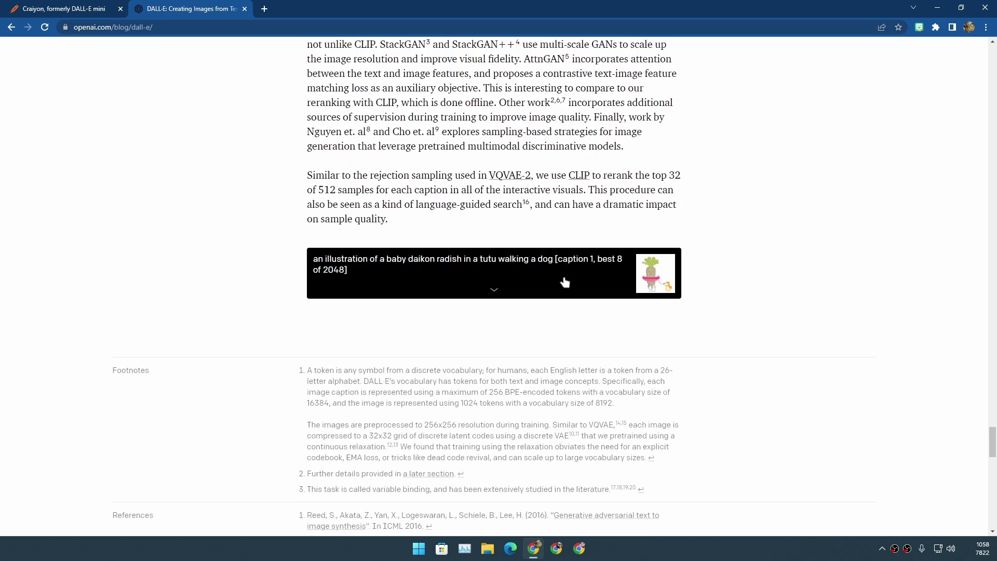
pyautogui.scroll(20, 572, 269)
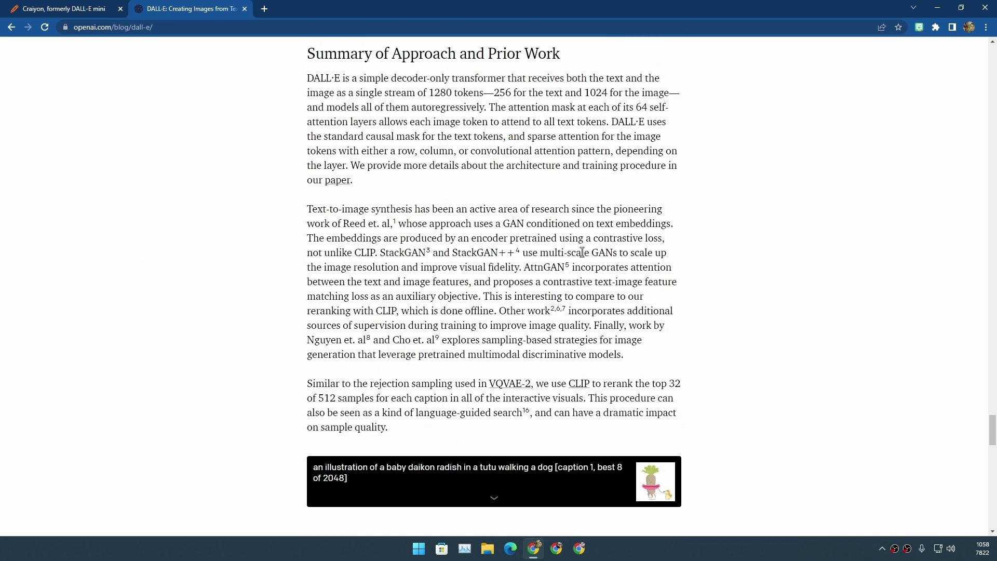
pyautogui.scroll(8, 584, 250)
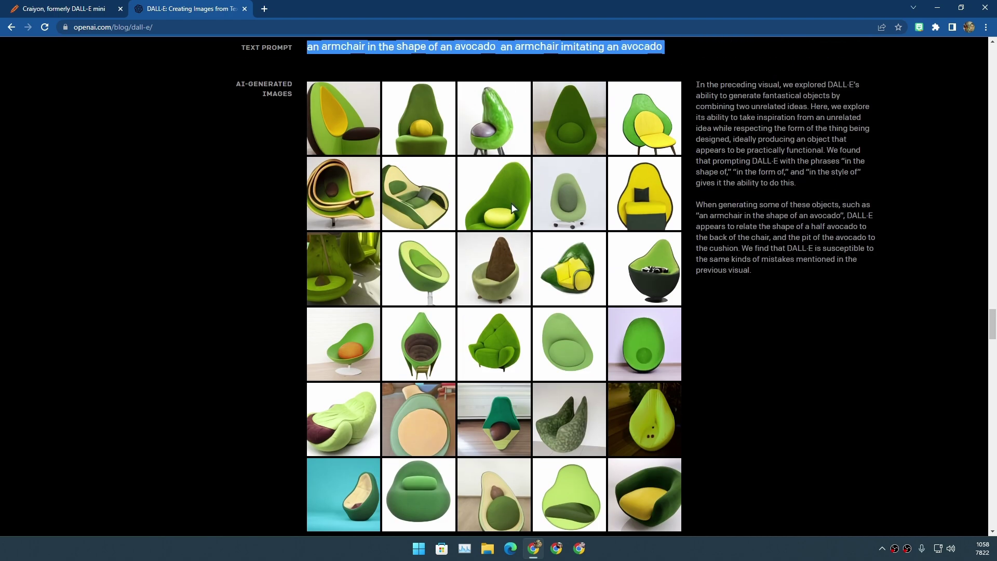
# Step: Collapse the avocado armchair prompt panel and scroll back up the blog
pyautogui.click(384, 213)
pyautogui.scroll(-9, 466, 318)
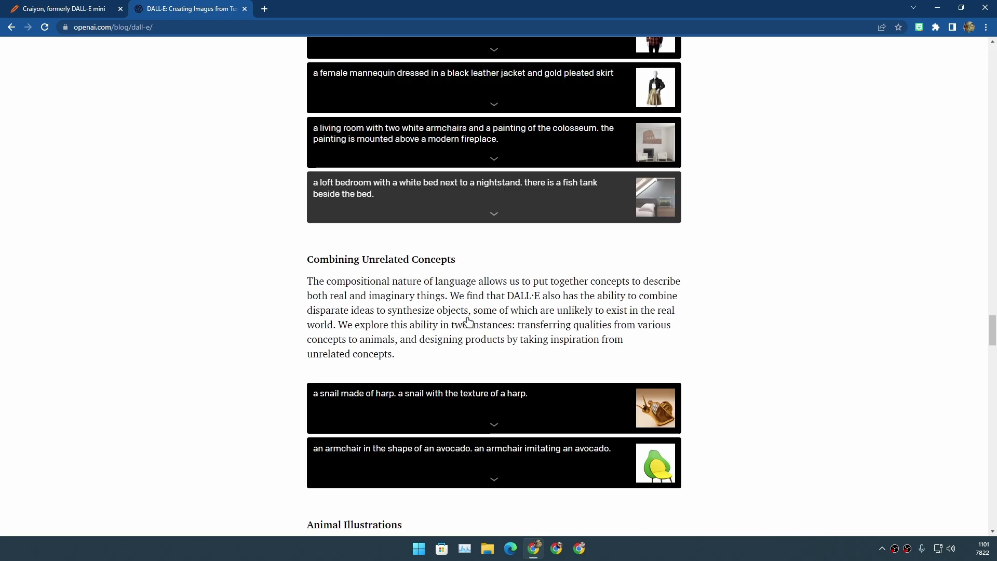
pyautogui.scroll(7, 457, 275)
pyautogui.scroll(20, 448, 249)
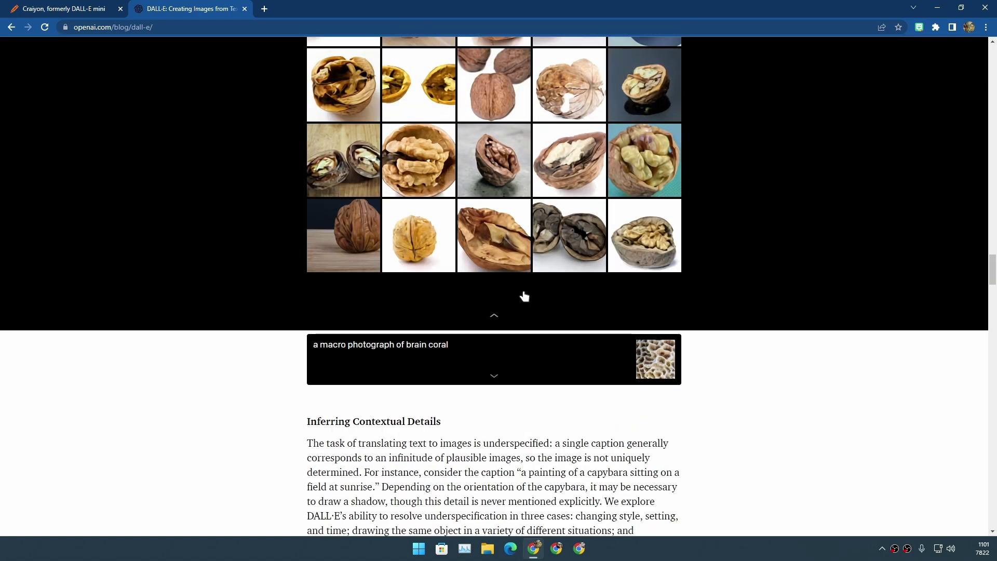
pyautogui.scroll(20, 522, 295)
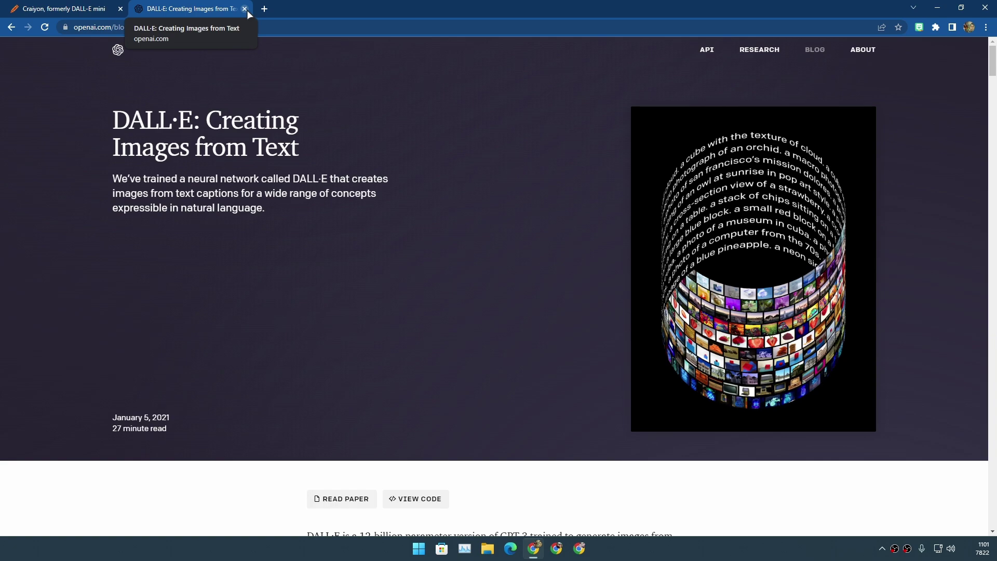
# Step: Close the DALL-E blog, scan Craiyon's green armchair results, and show the desktop with Win+D
pyautogui.click(245, 9)
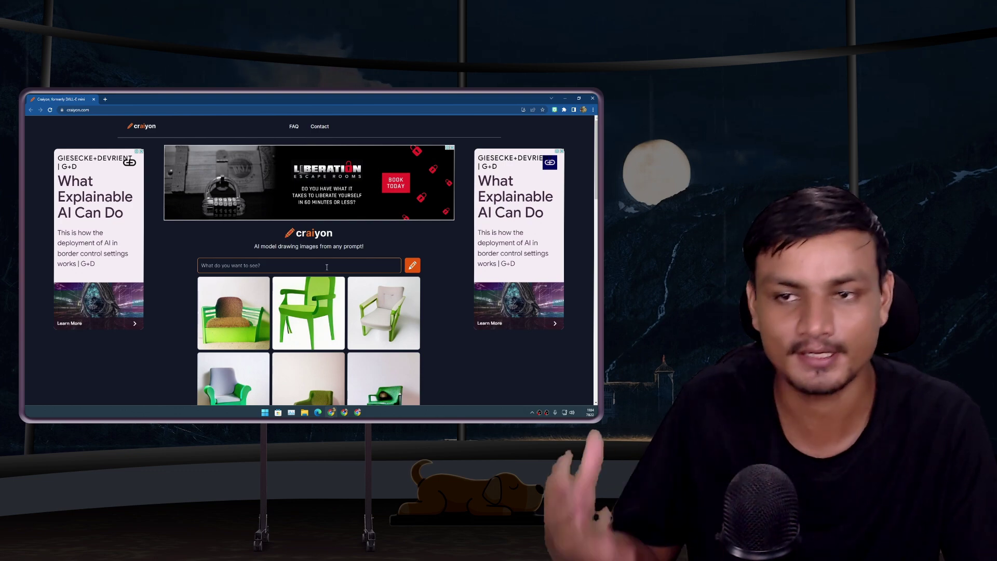
pyautogui.scroll(-5, 326, 267)
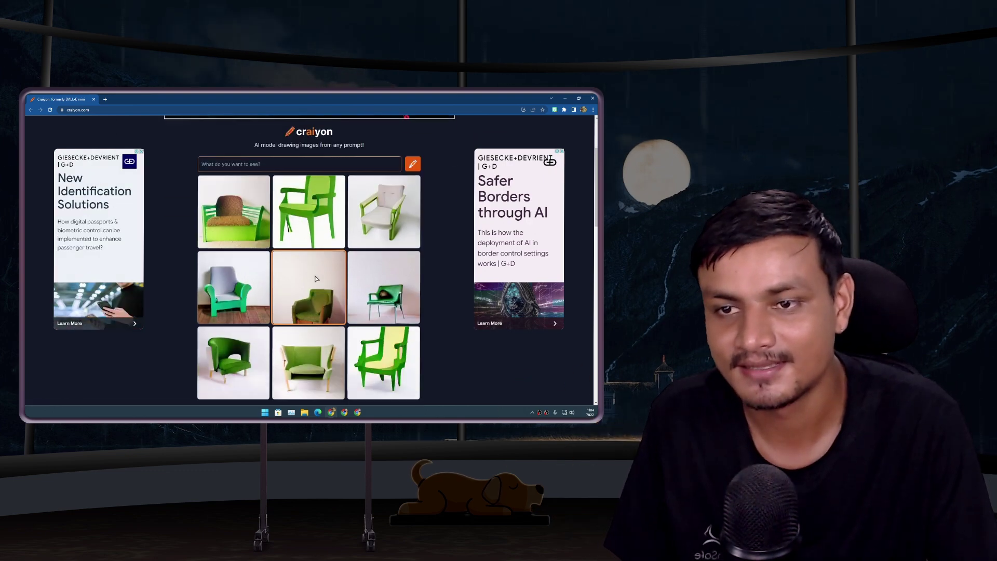
pyautogui.scroll(5, 442, 288)
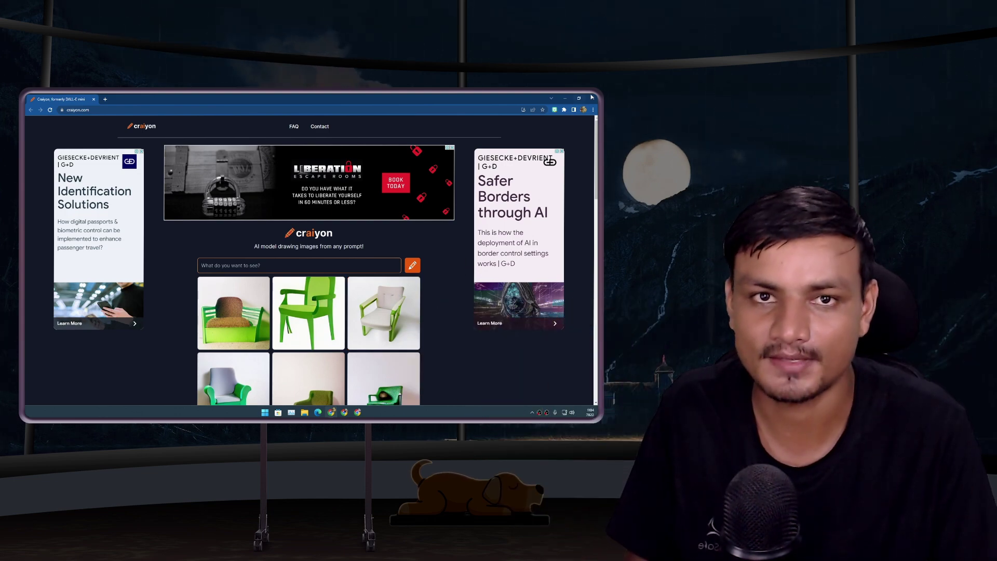
pyautogui.press('super+d')
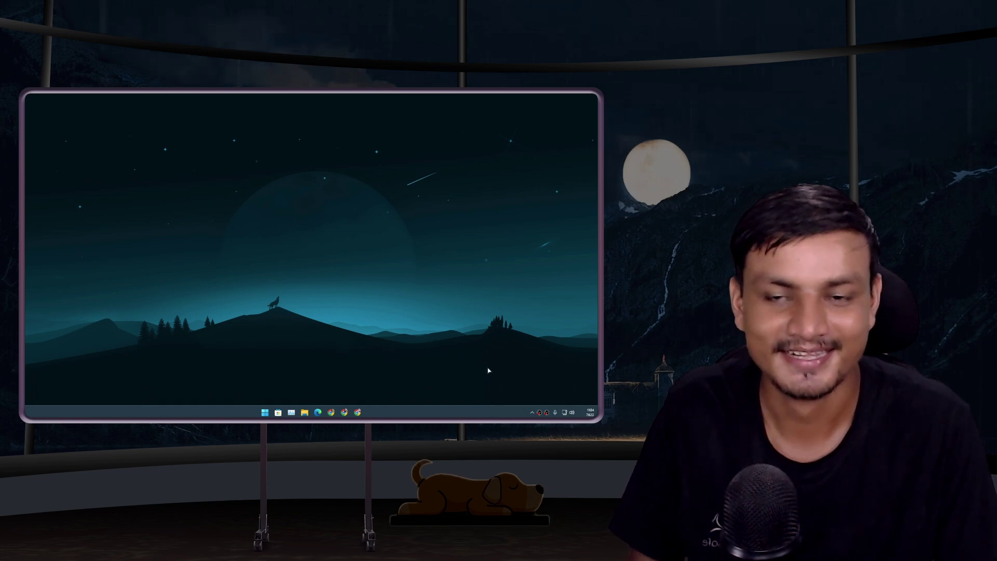